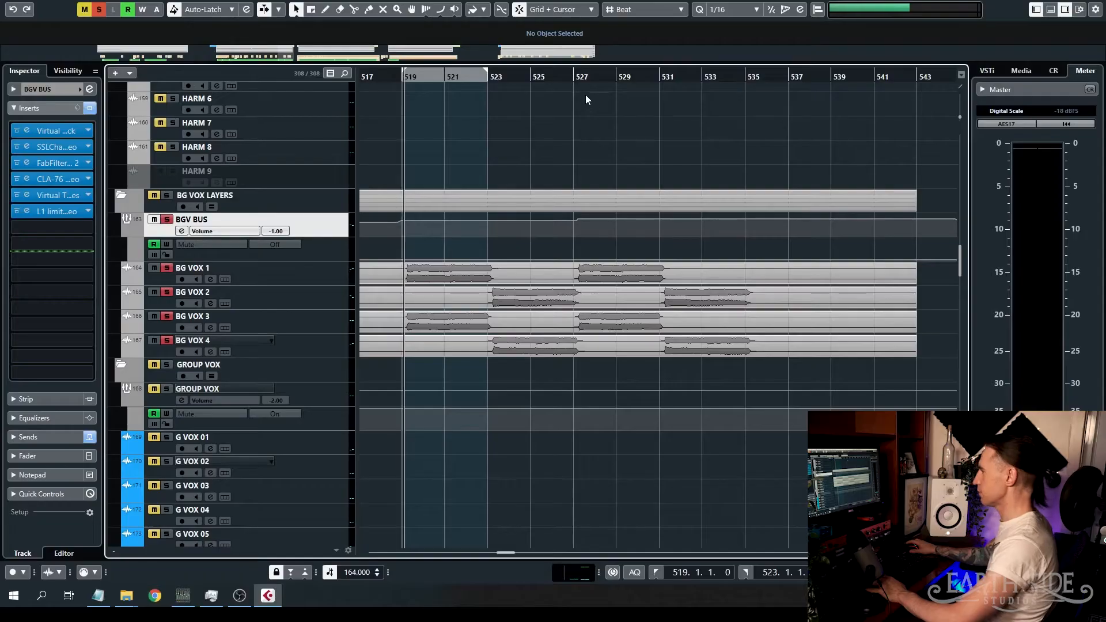
- Play back the full mix around bar 519 while looking through the vocal tracks
key("space")
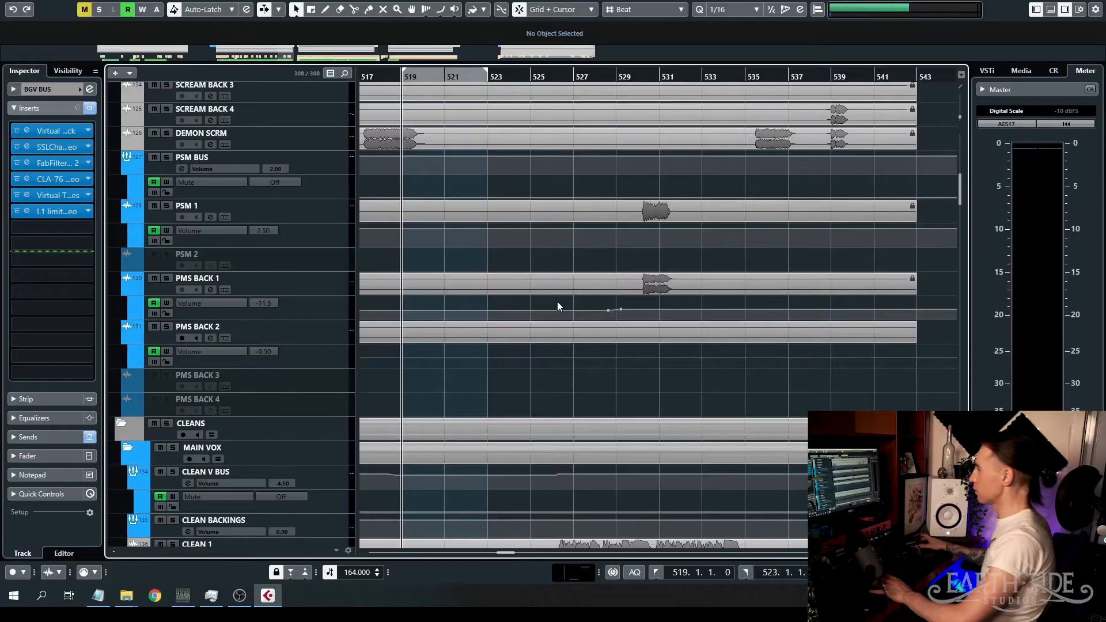
key("space")
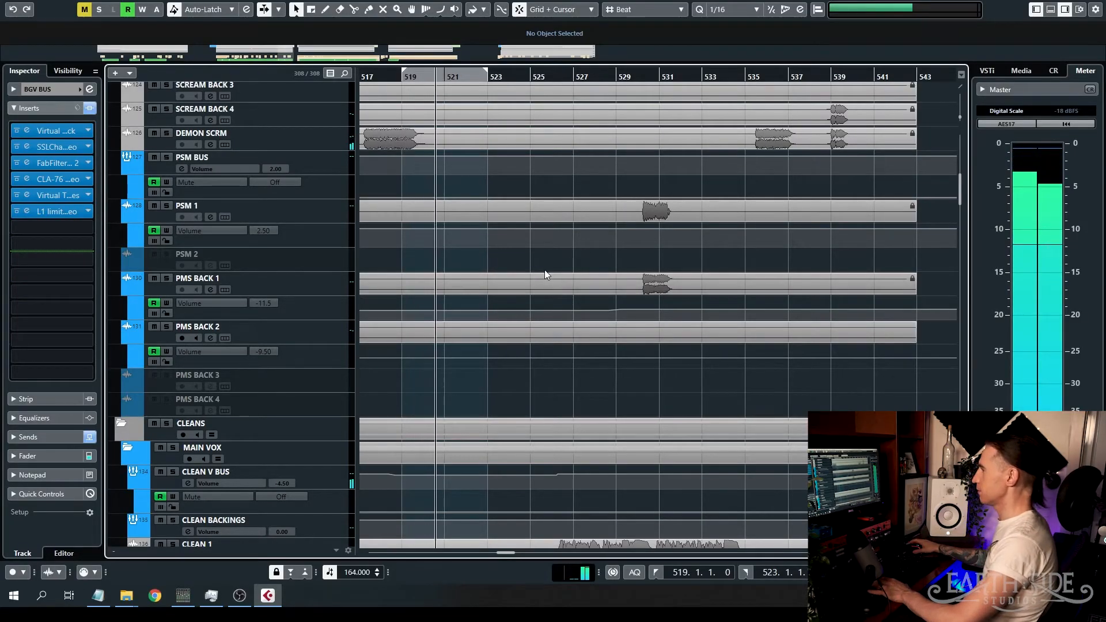
scroll(539, 274, "down", 5)
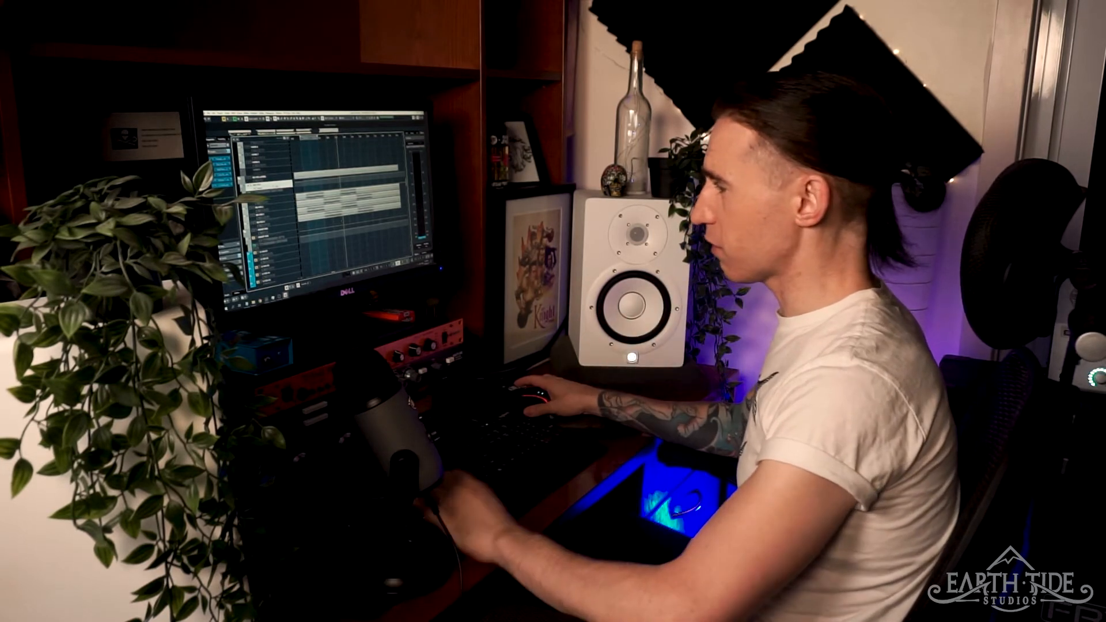
- Audition the section from bar 473 with the BG VOX LAYERS folder muted and unmuted
key("g")
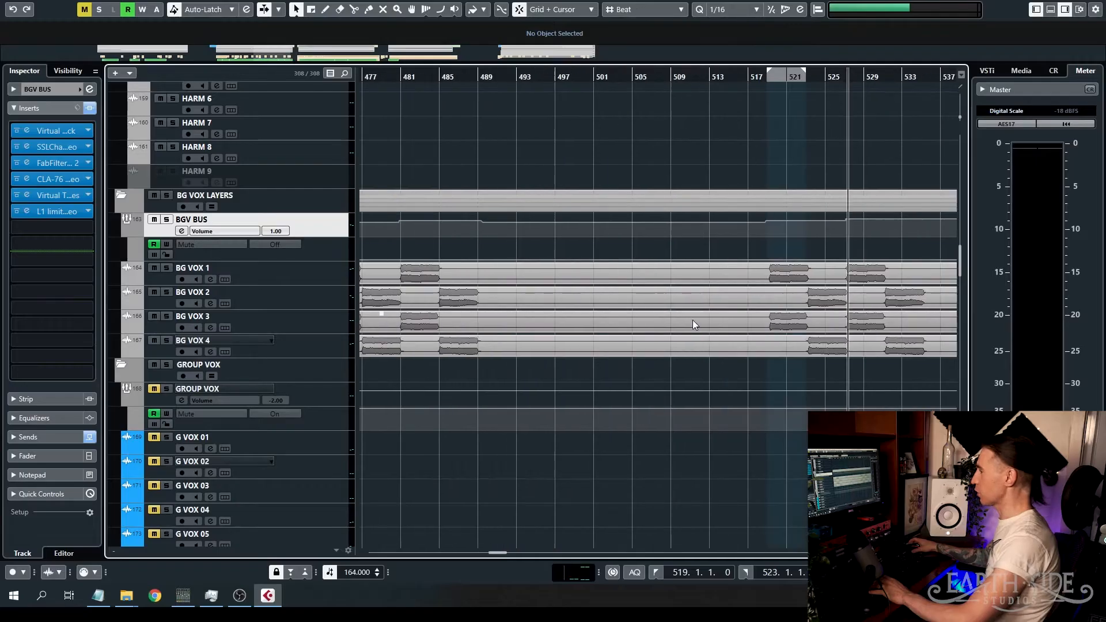
scroll(693, 324, "left", 3)
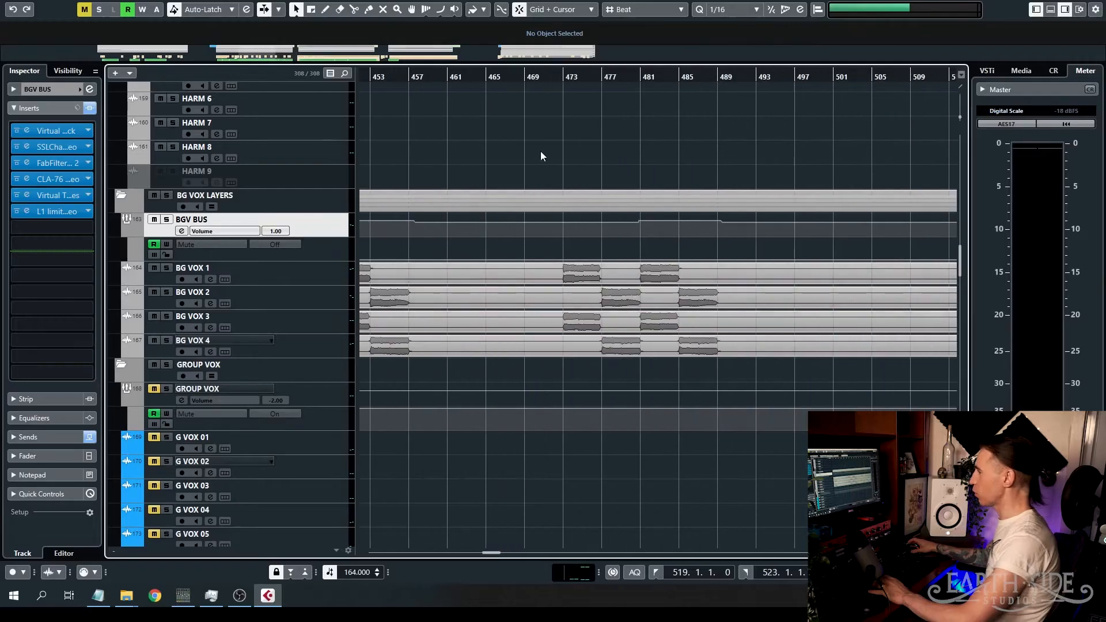
left_click(561, 79)
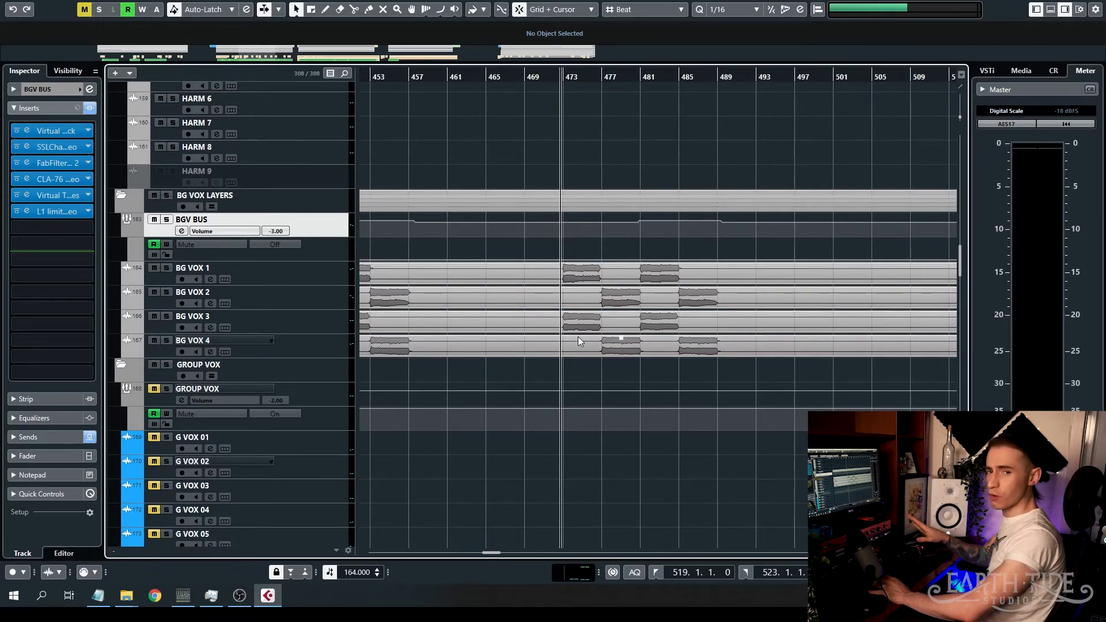
left_click(154, 196)
key("space")
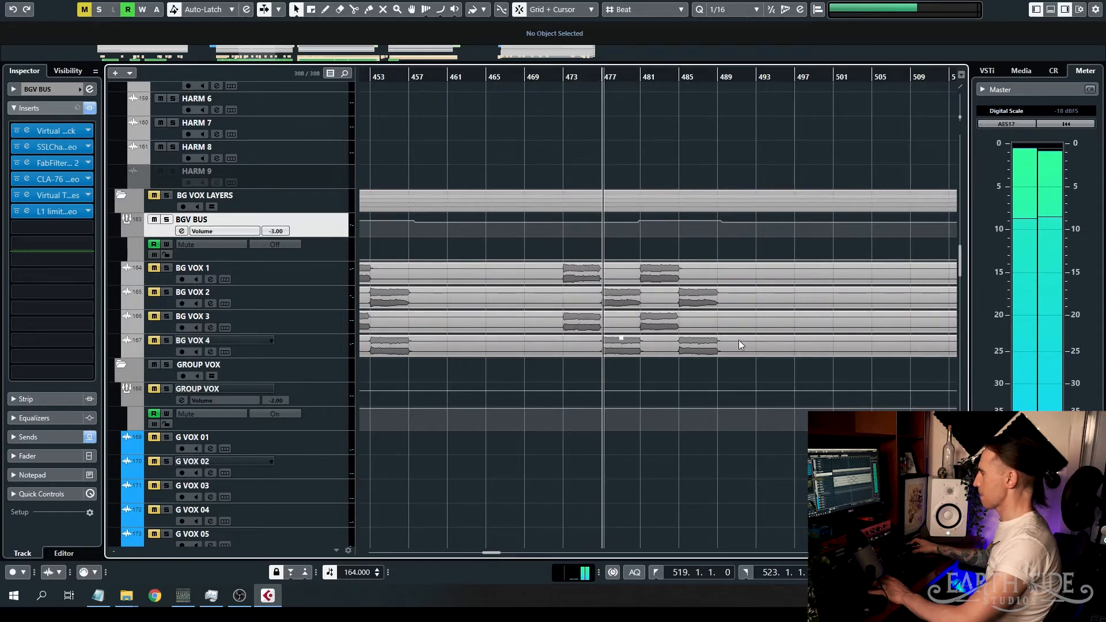
left_click(154, 196)
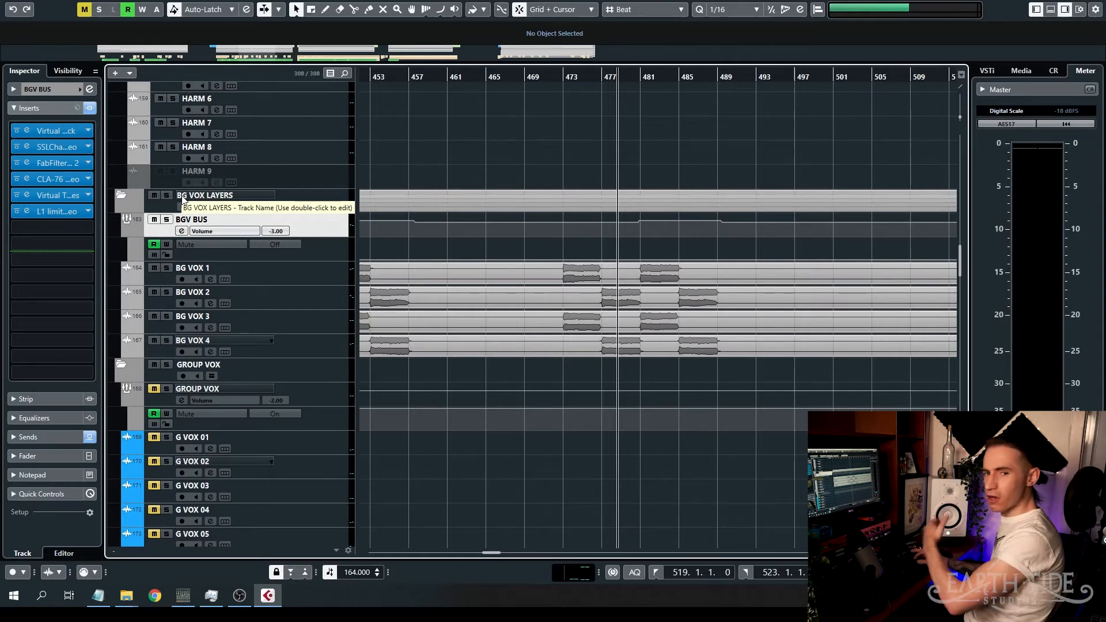
- Bypass the BGV BUS sends and play the soloed background vocals from bar 519
key("KP_1")
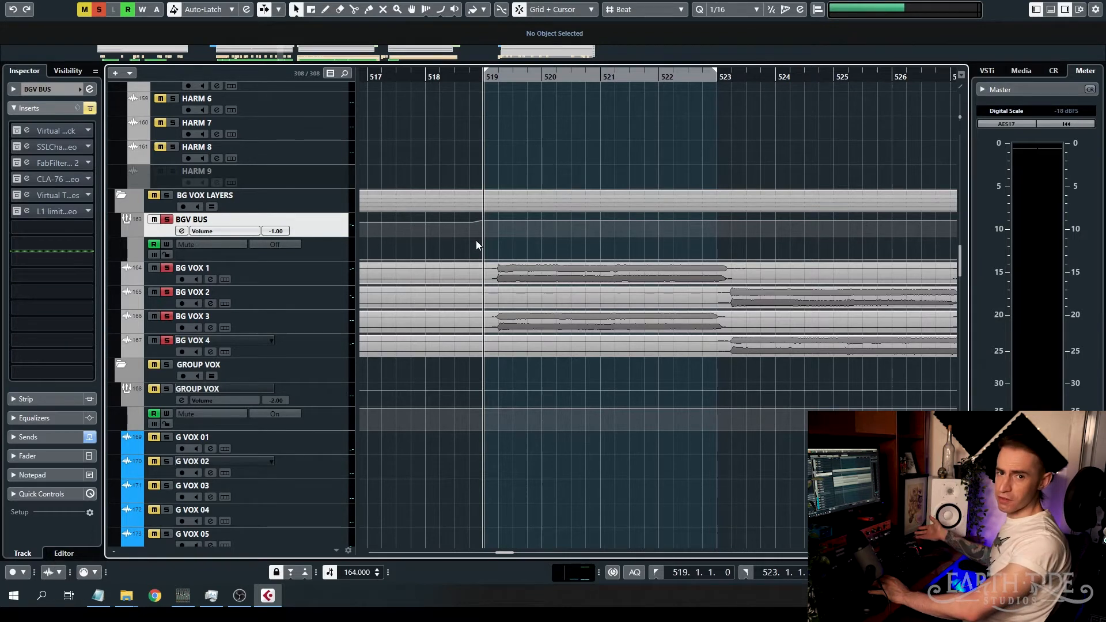
left_click(90, 437)
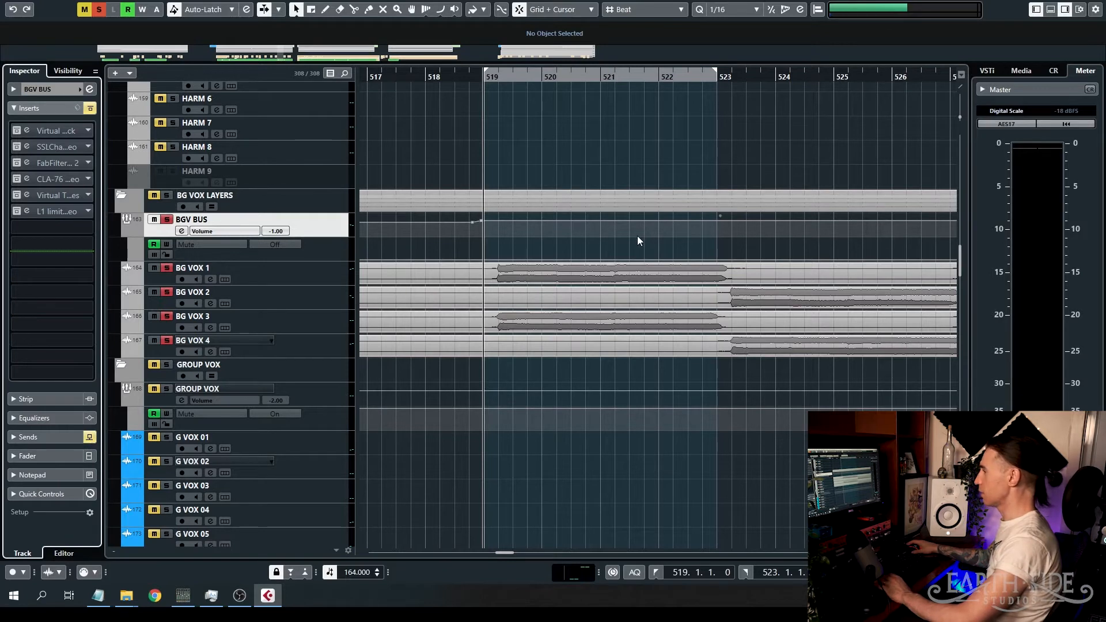
key("space")
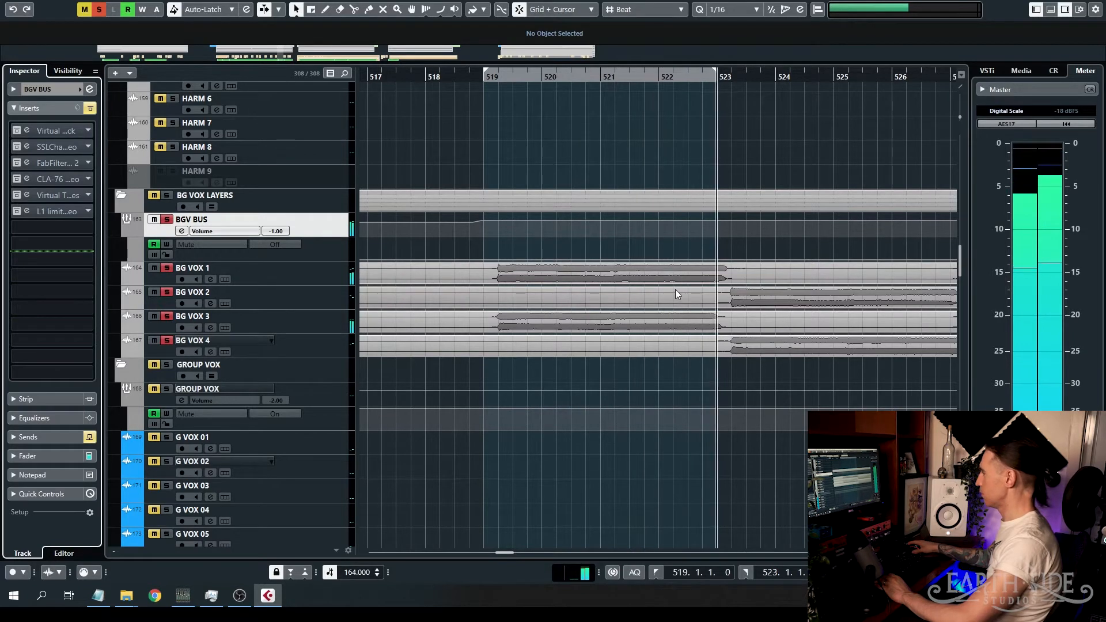
key("f")
scroll(675, 289, "left", 3)
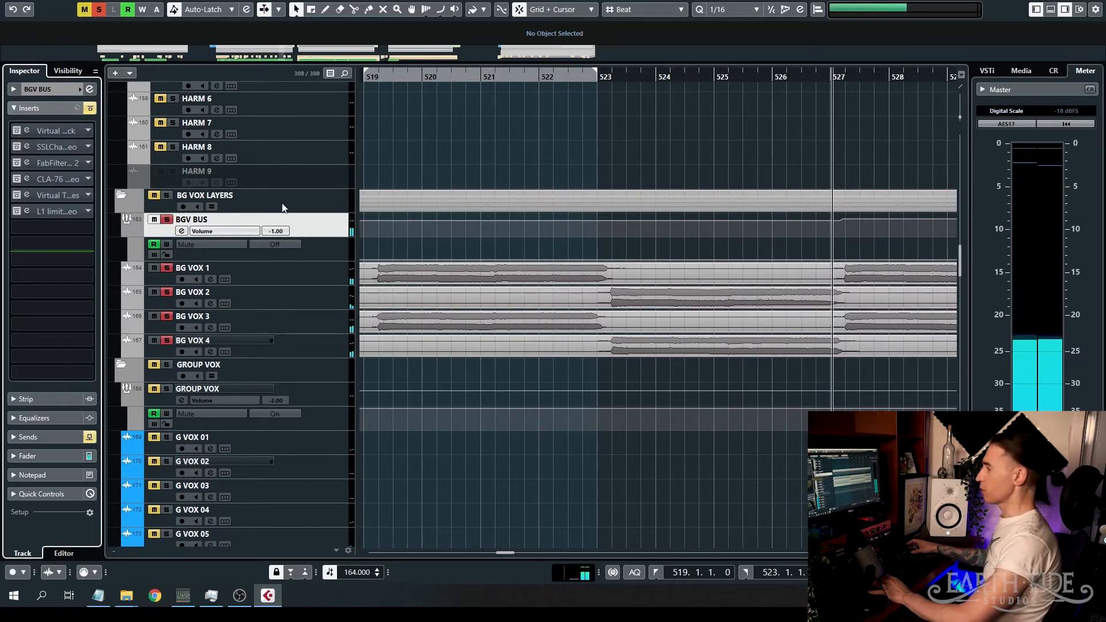
- Open the BG VOX 1 channel settings and review its equalizer curve and high-cut and low-cut filters
left_click(313, 272)
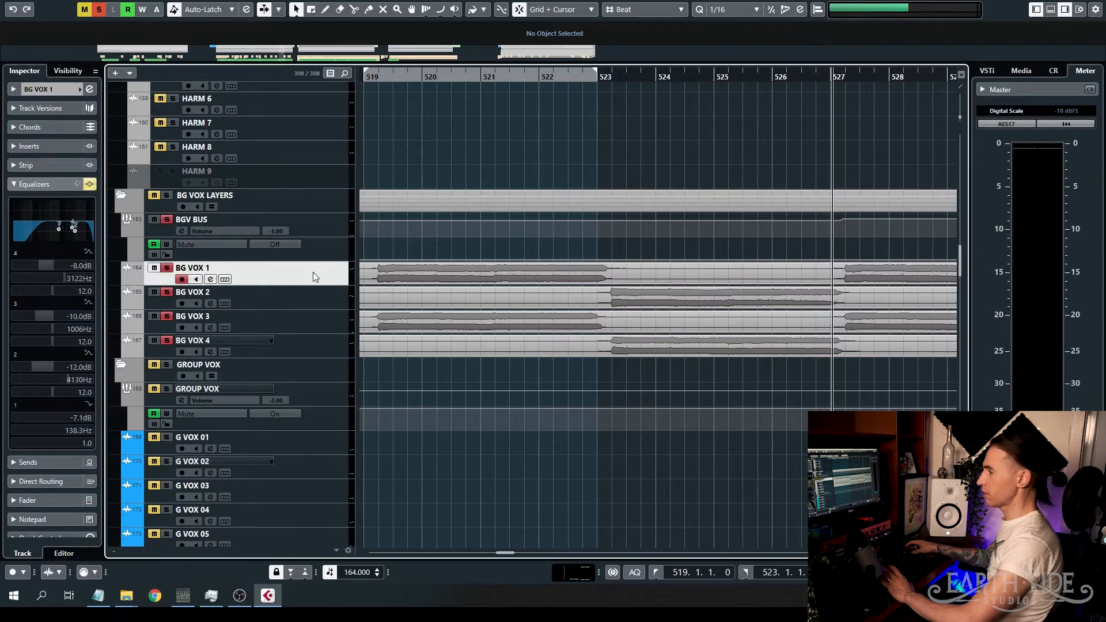
left_click(89, 90)
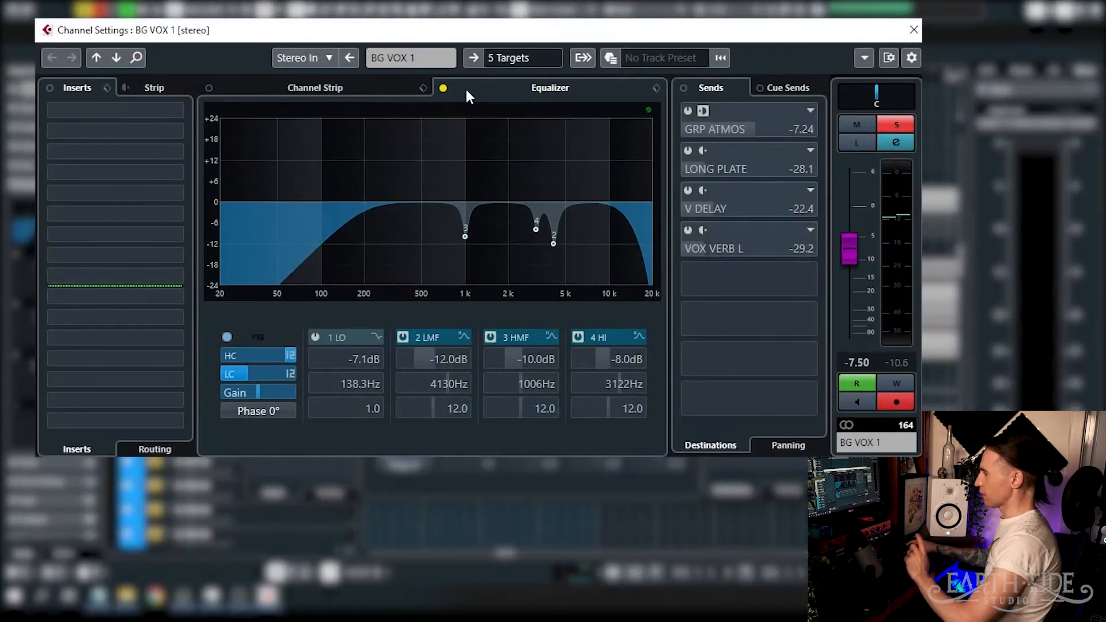
mouse_move(268, 357)
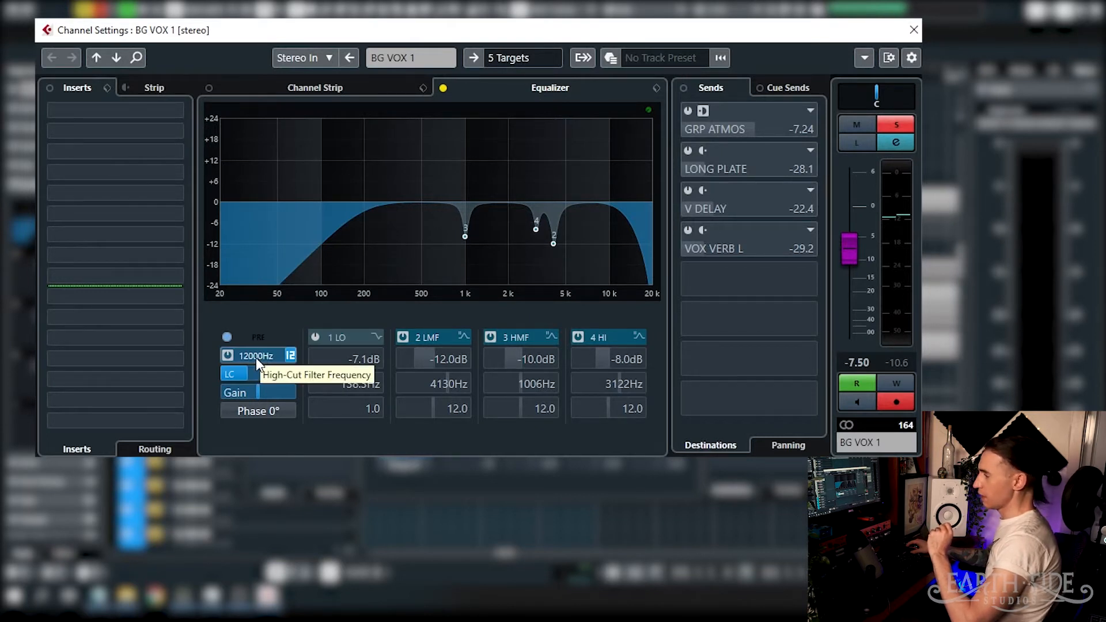
left_click(282, 375)
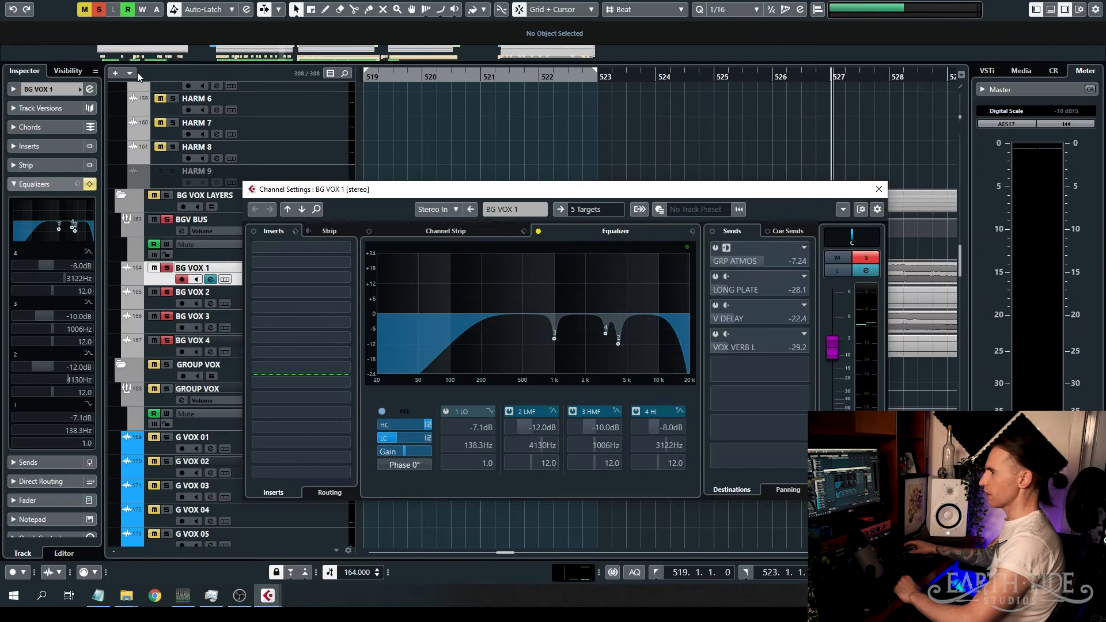
- Clear the existing solos, solo only BG VOX 1 and return the playhead to bar 519
left_click(99, 11)
left_click(167, 268)
key("KP_1")
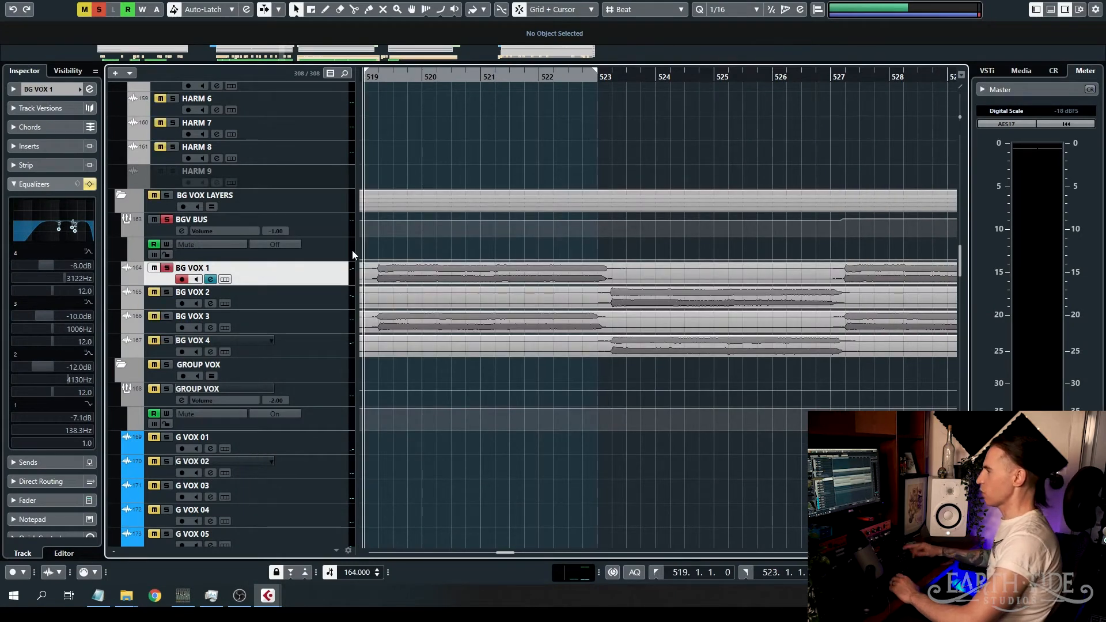
- Compare BG VOX 1 playback with its high-cut and low-cut filters bypassed and active in the channel settings
left_click(210, 279)
left_click(384, 411)
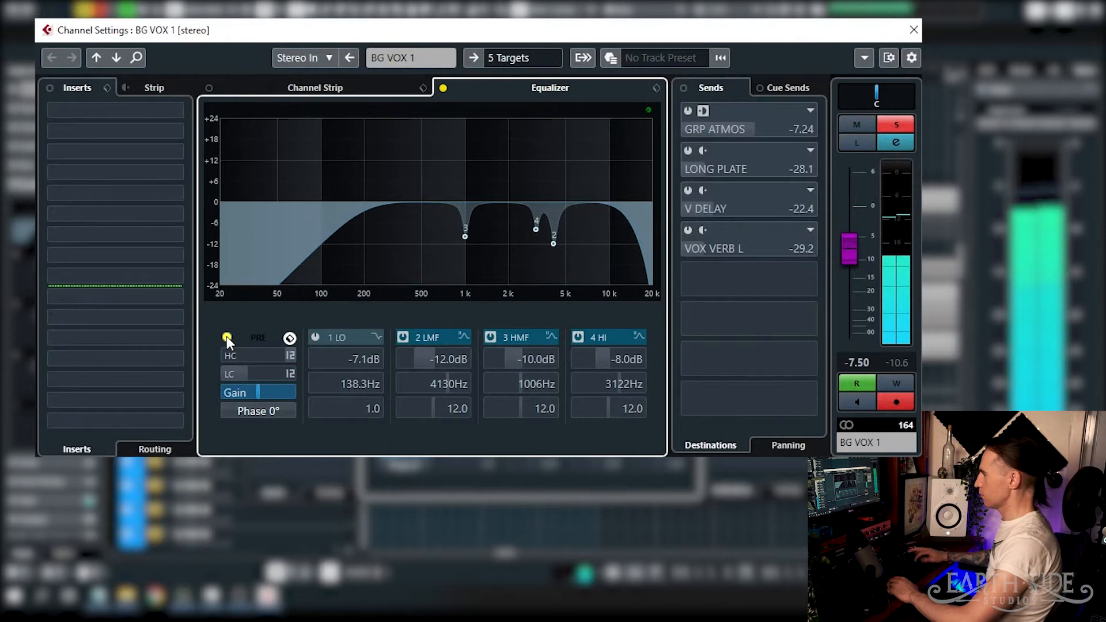
left_click(226, 337)
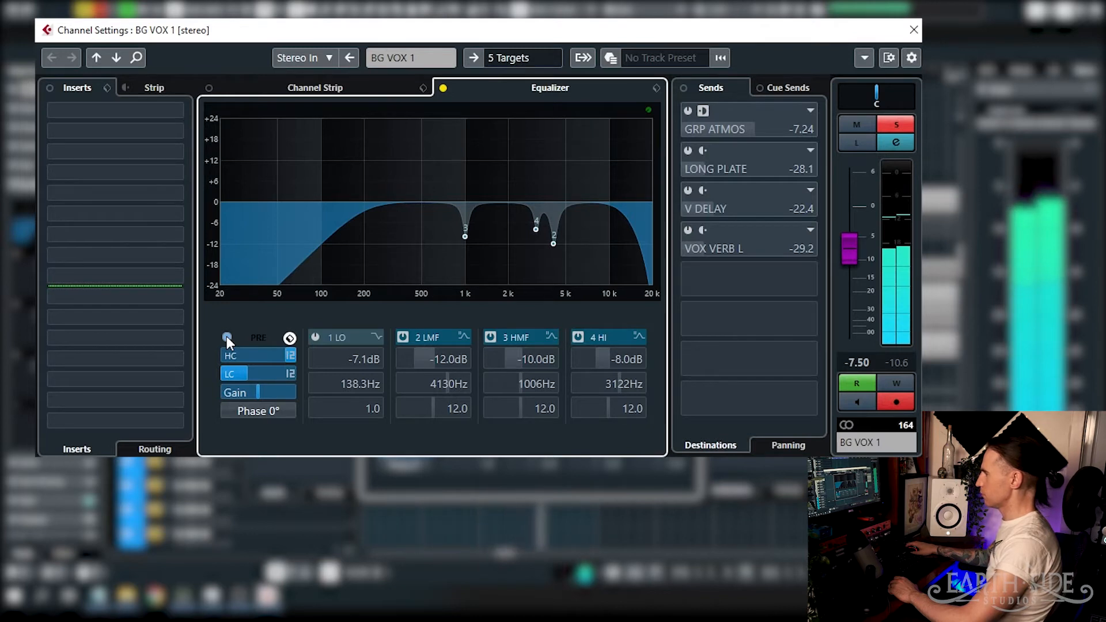
left_click(227, 337)
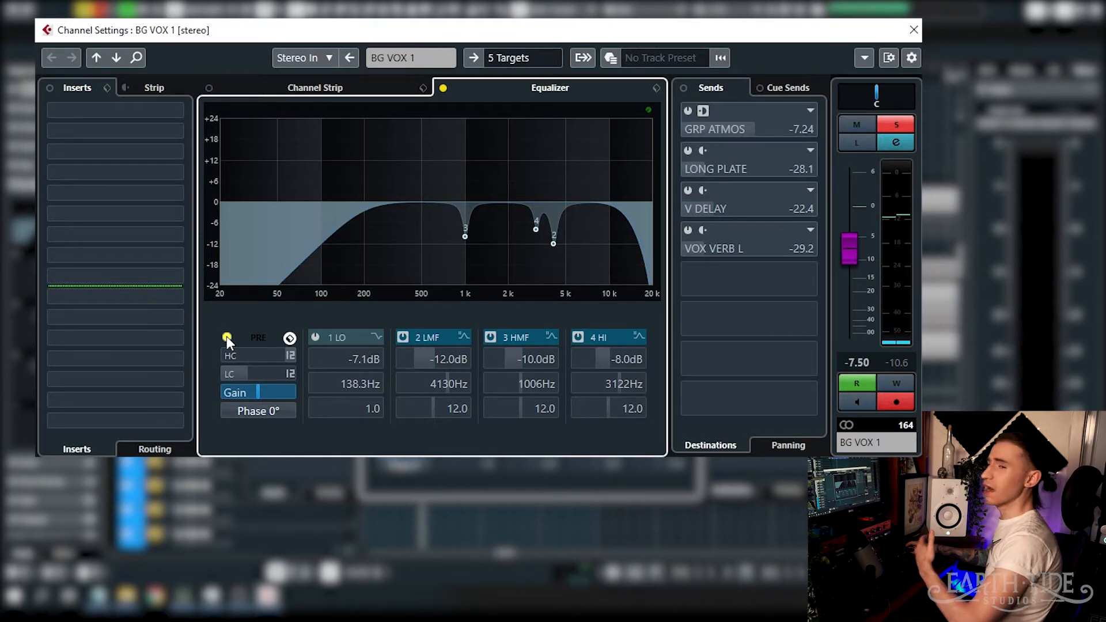
left_click(226, 336)
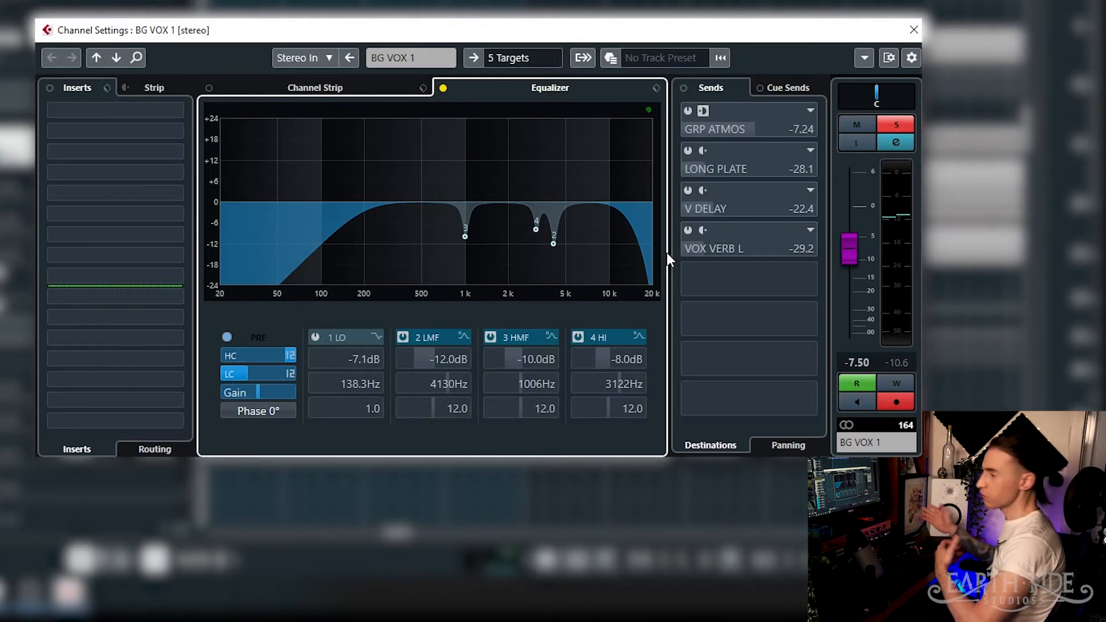
- Activate the BG VOX 1 equalizer bands and compare playback with them bypassed and active
left_click(443, 88)
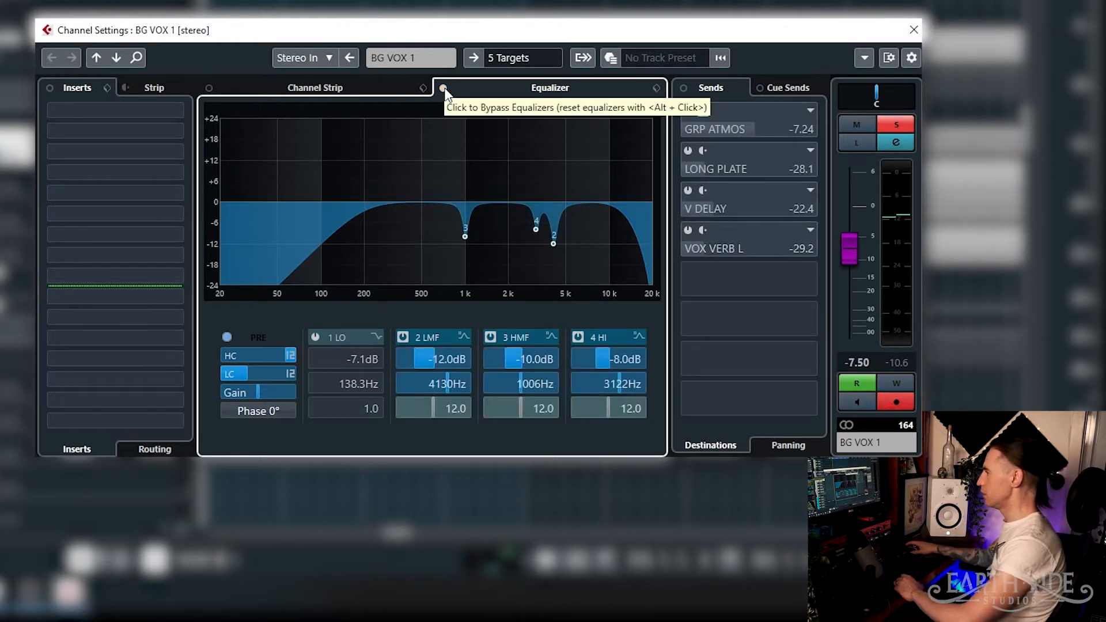
key("space")
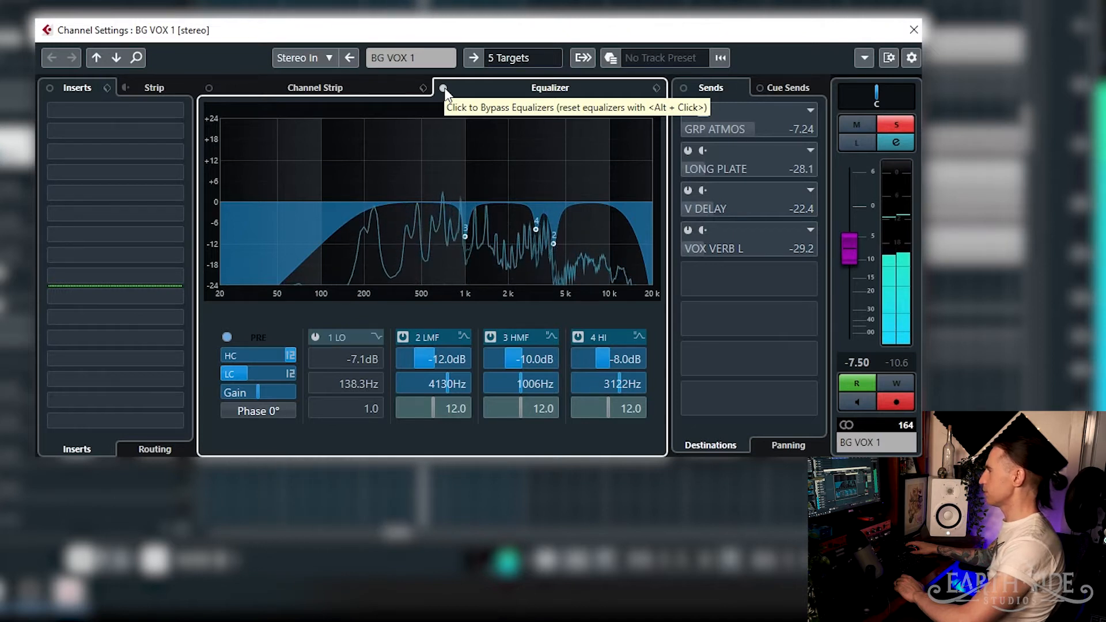
left_click(444, 88)
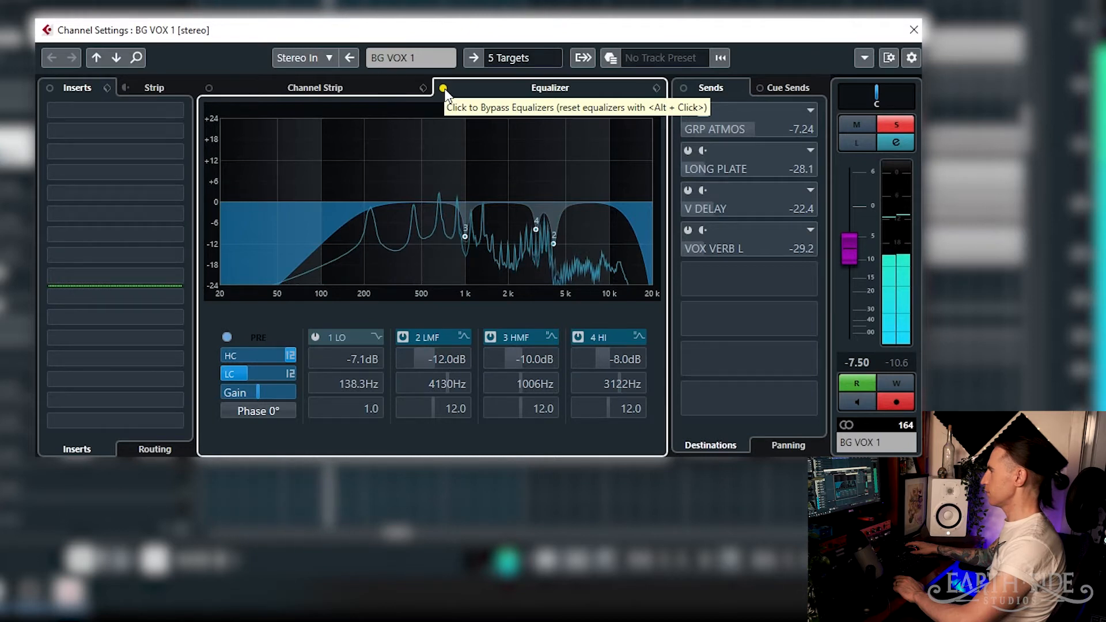
left_click(444, 89)
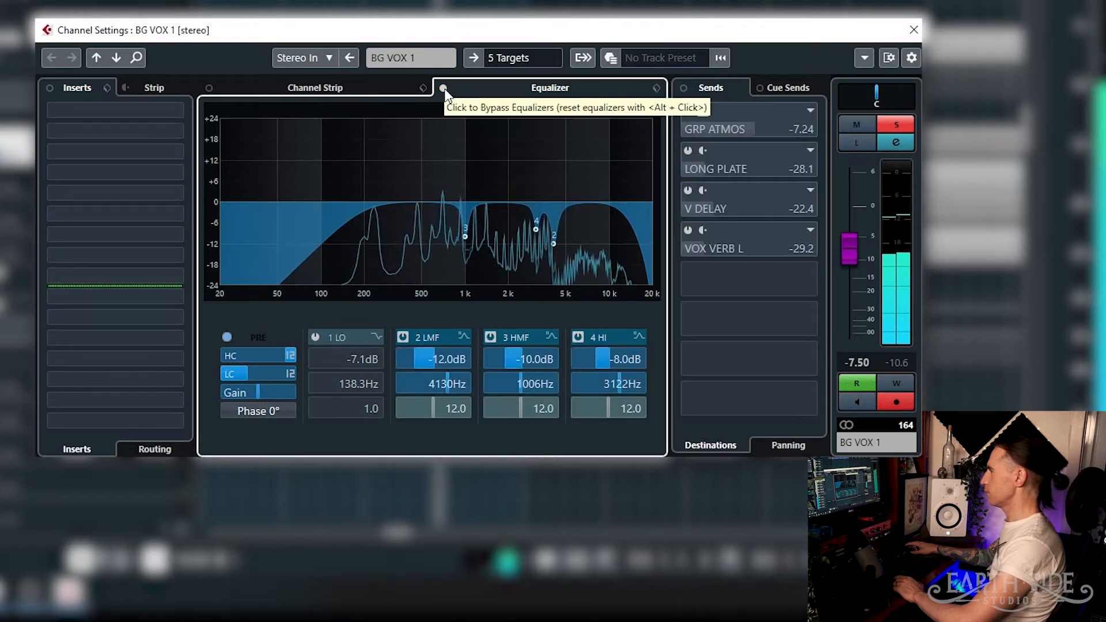
mouse_move(686, 356)
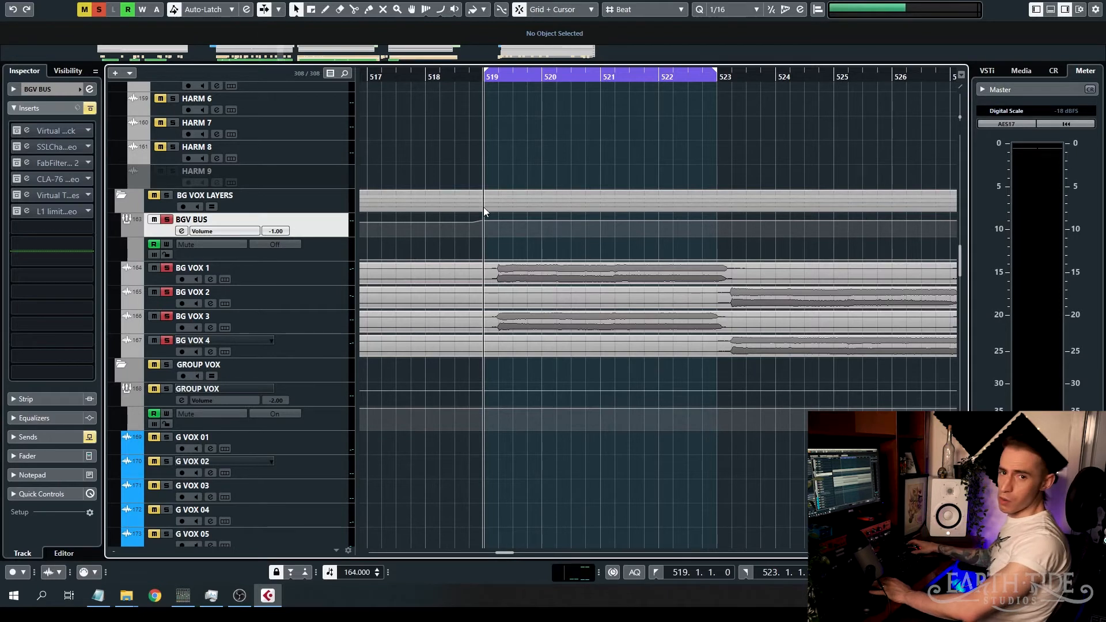
- Activate the Virtual Mix Rack insert on BGV BUS and compare playback with it active and bypassed
left_click(31, 133)
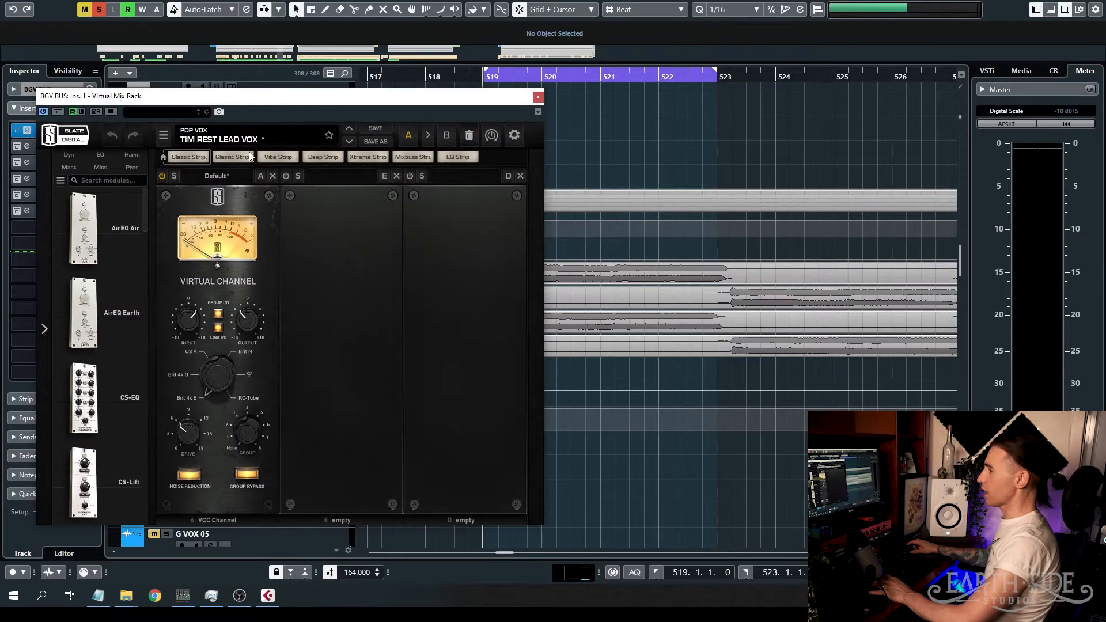
left_click_drag(251, 102, 508, 115)
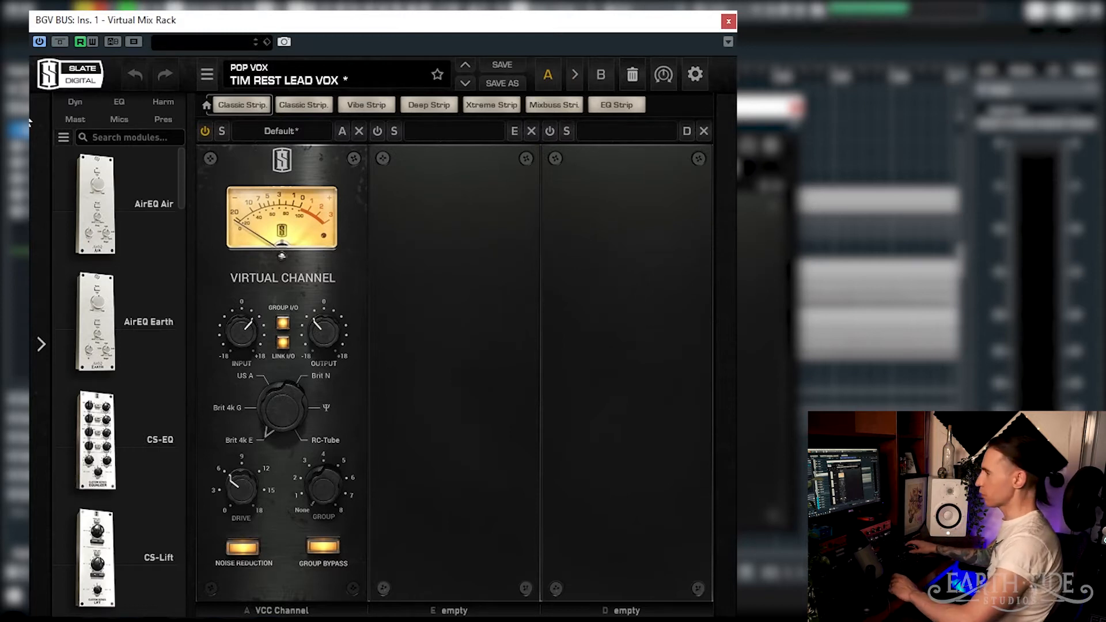
key("space")
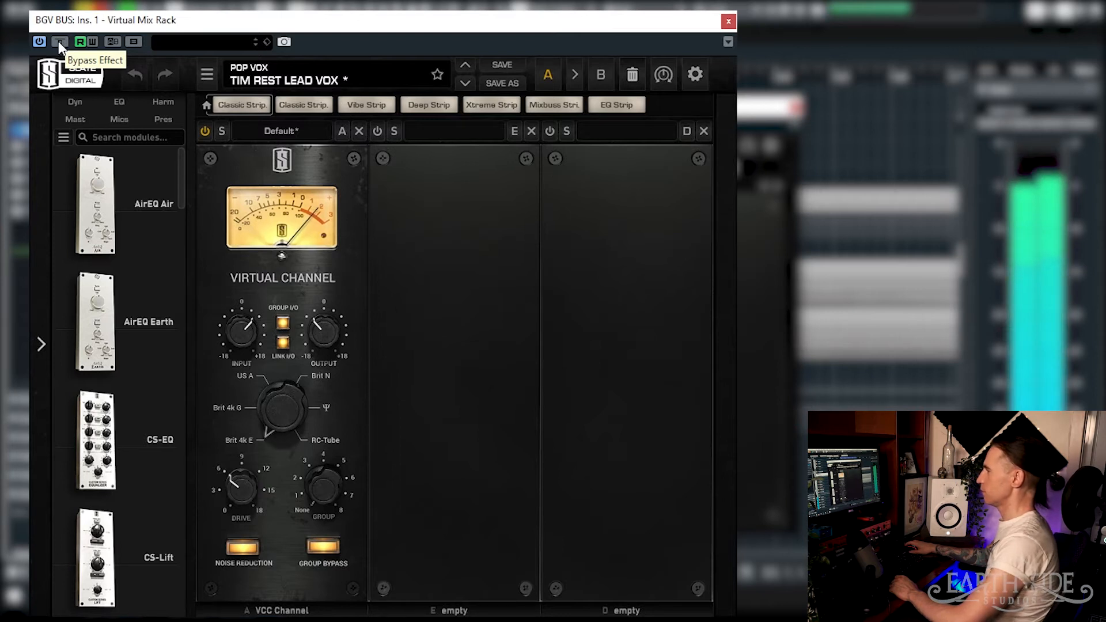
left_click(59, 42)
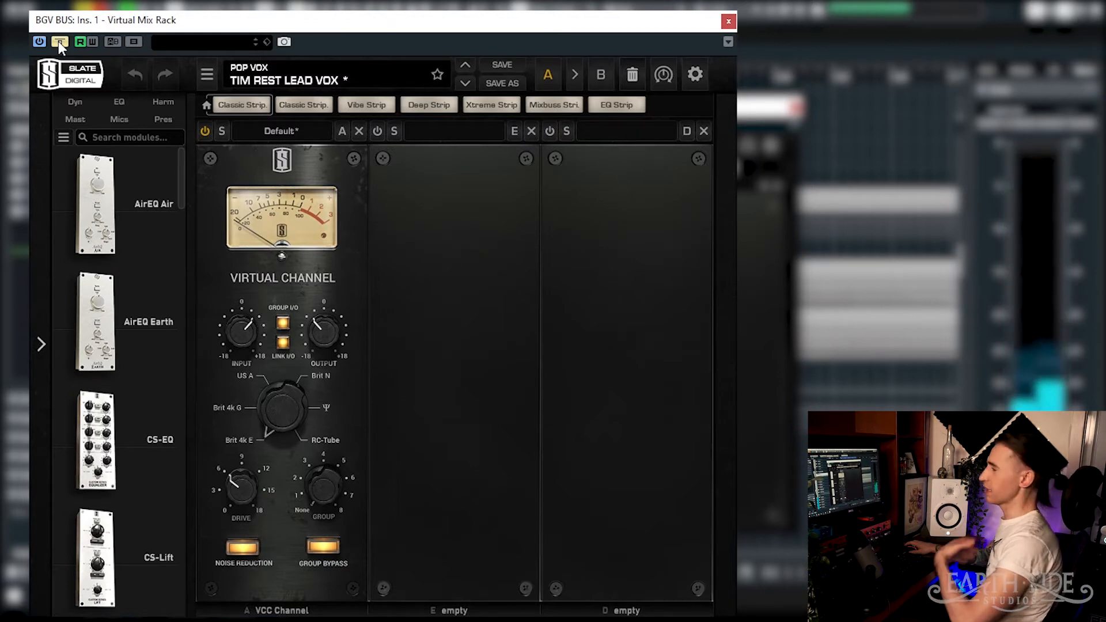
left_click(59, 41)
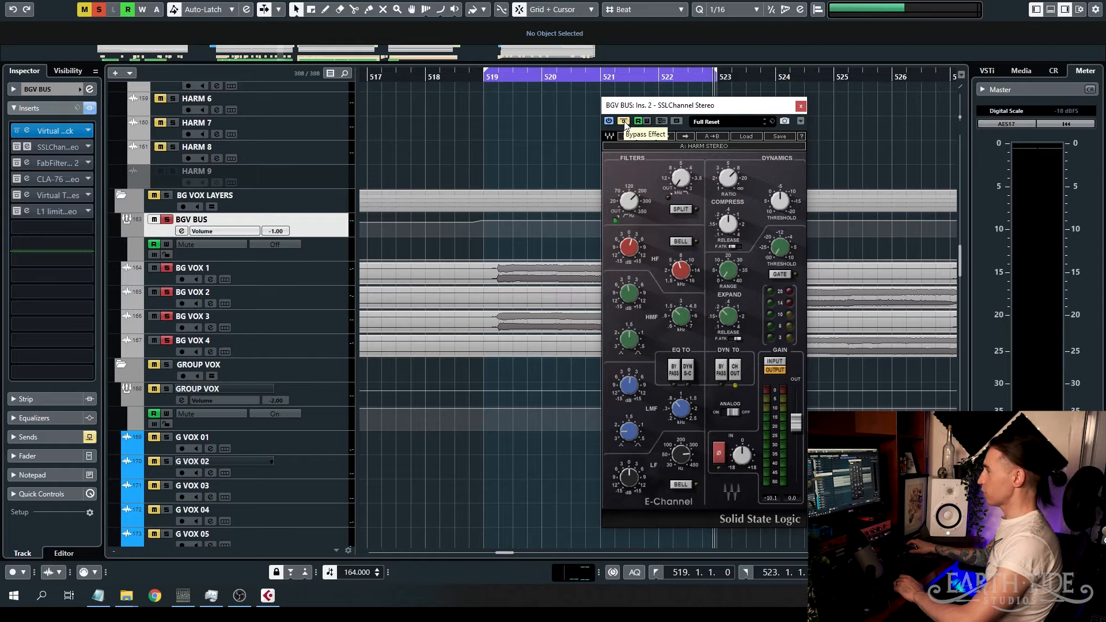
- Activate the SSLChannel insert on BGV BUS and compare playback with it active and bypassed, leaving it active
left_click_drag(664, 111, 774, 123)
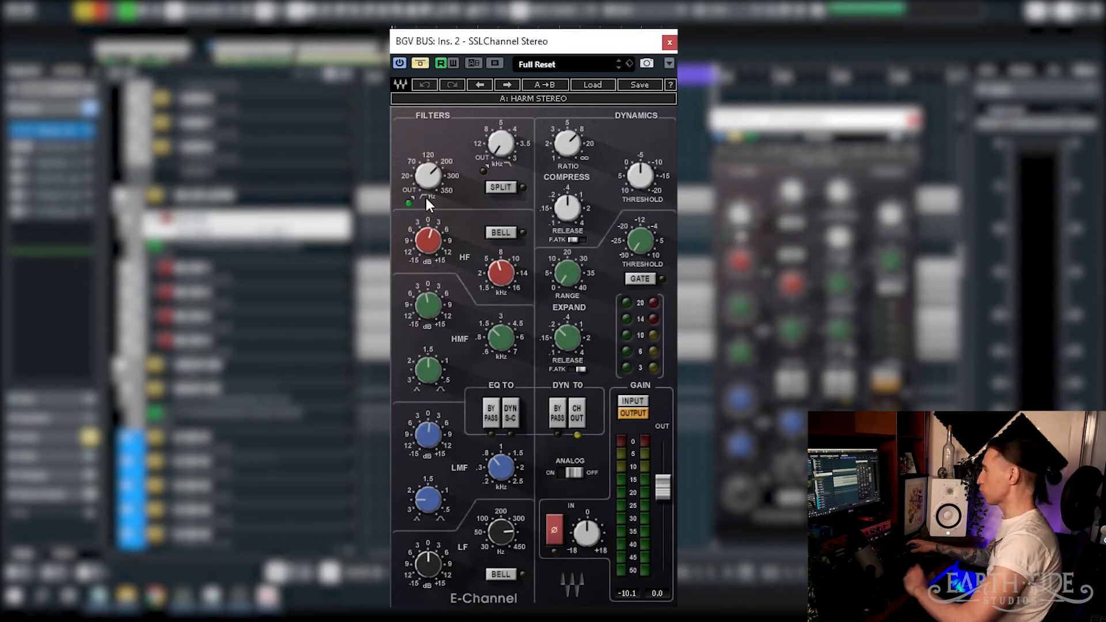
mouse_move(435, 174)
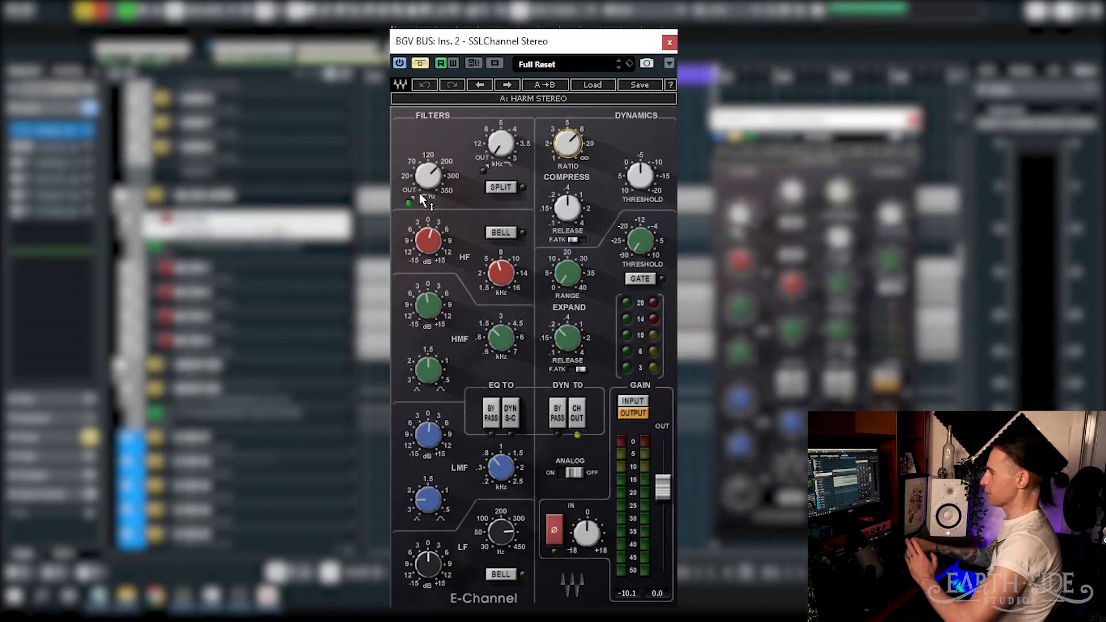
left_click(420, 63)
key("space")
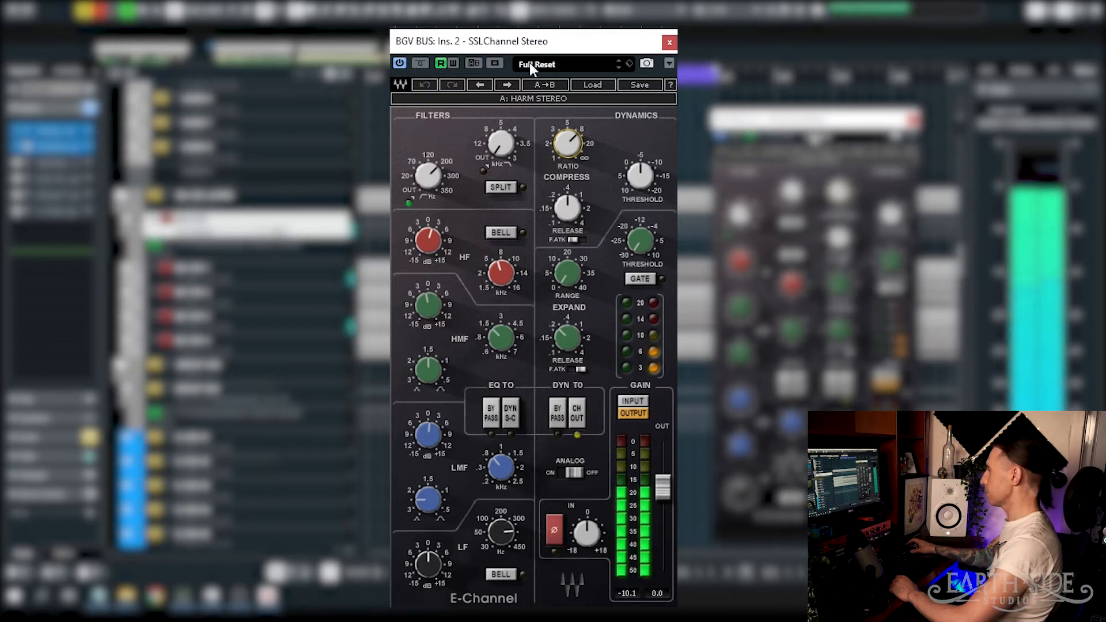
left_click(423, 64)
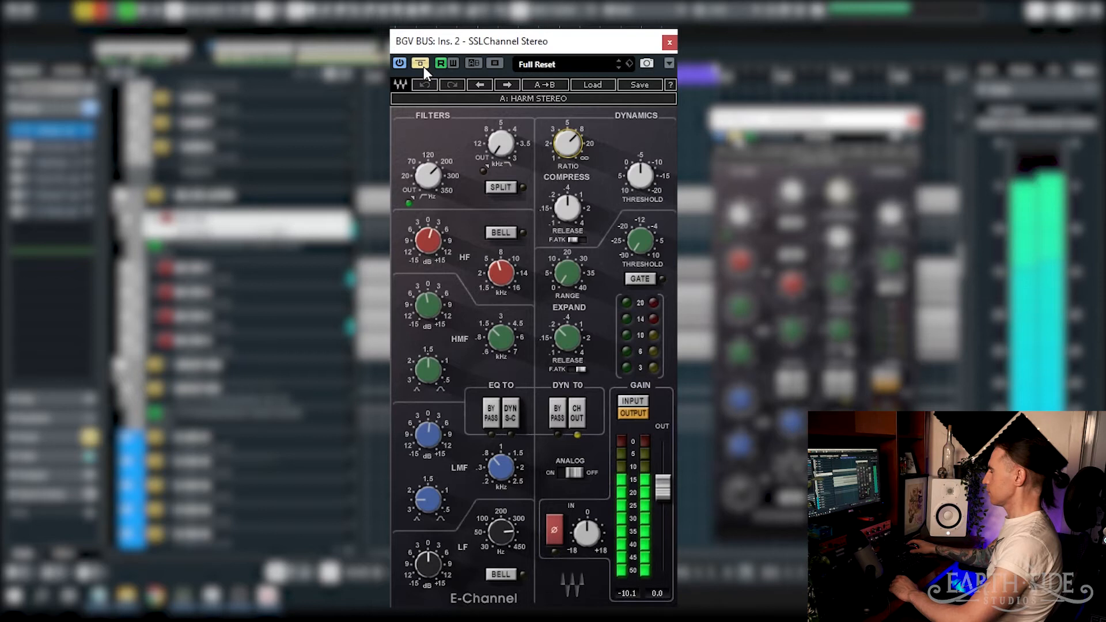
left_click(423, 64)
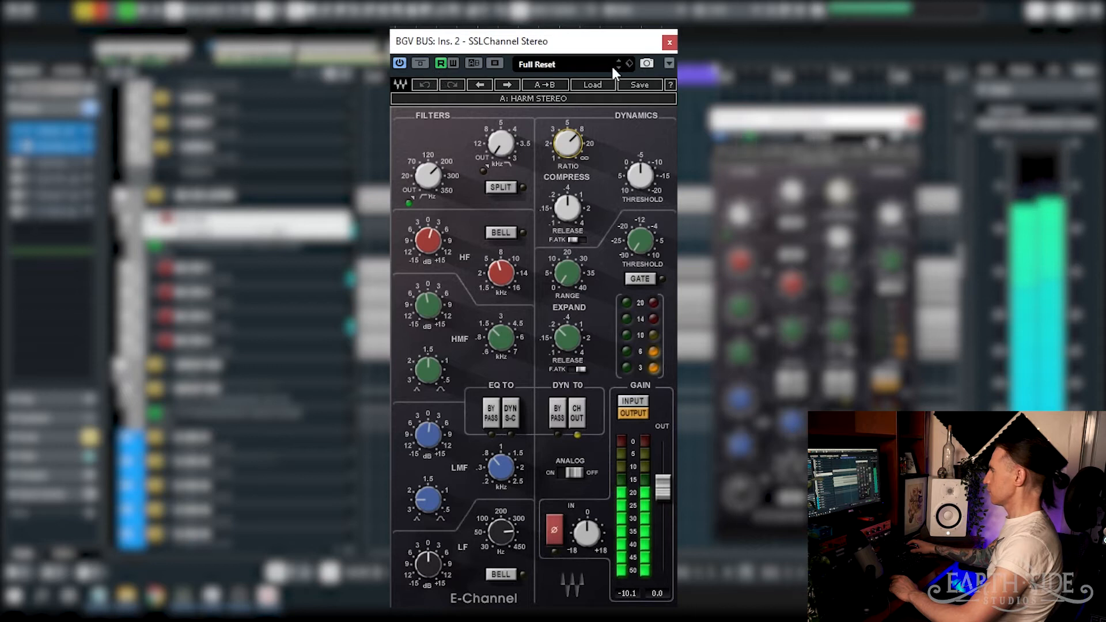
left_click(938, 137)
key("space")
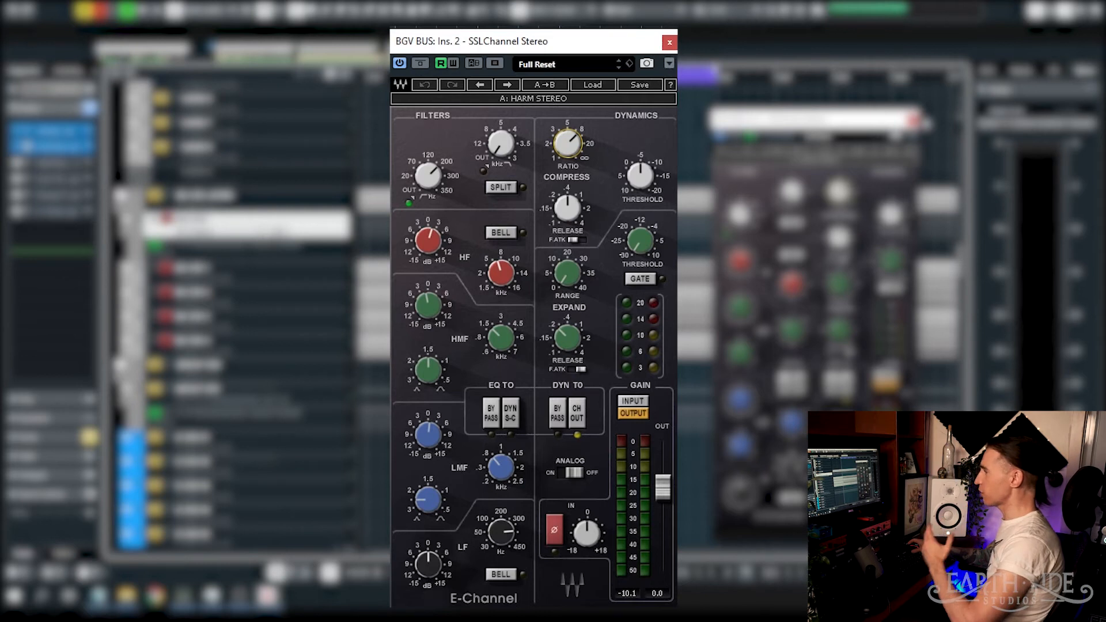
mouse_move(508, 276)
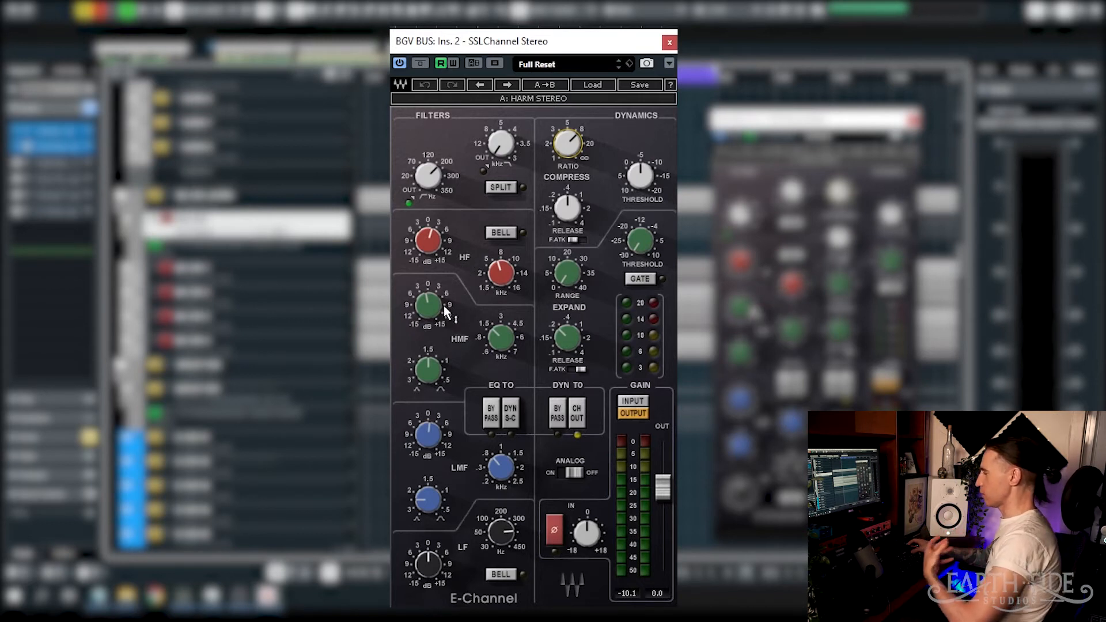
mouse_move(502, 346)
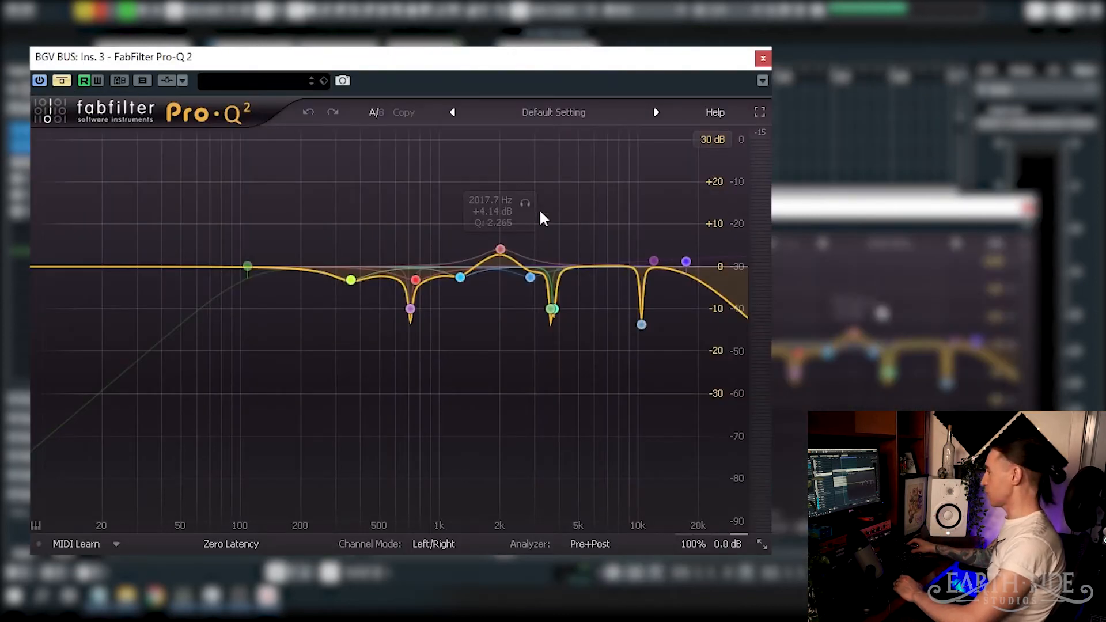
- Activate the FabFilter Pro-Q 2 insert on BGV BUS and audition its narrow cuts near 709 Hz, 3.6 kHz and 10 kHz in solo
mouse_move(411, 308)
mouse_move(552, 311)
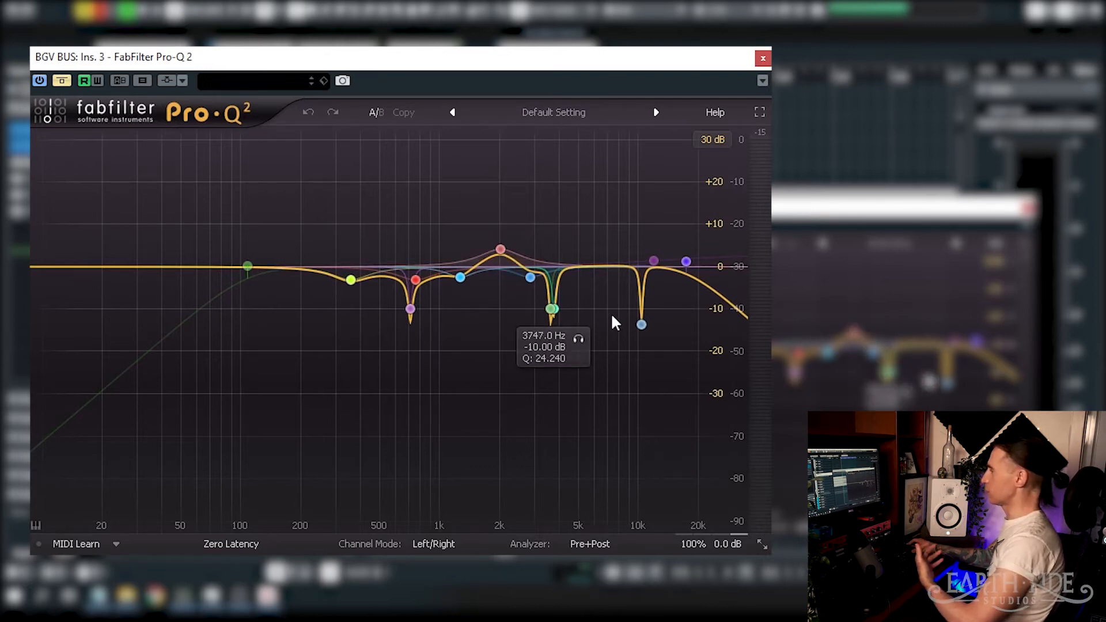
left_click(65, 85)
key("space")
left_click(439, 344)
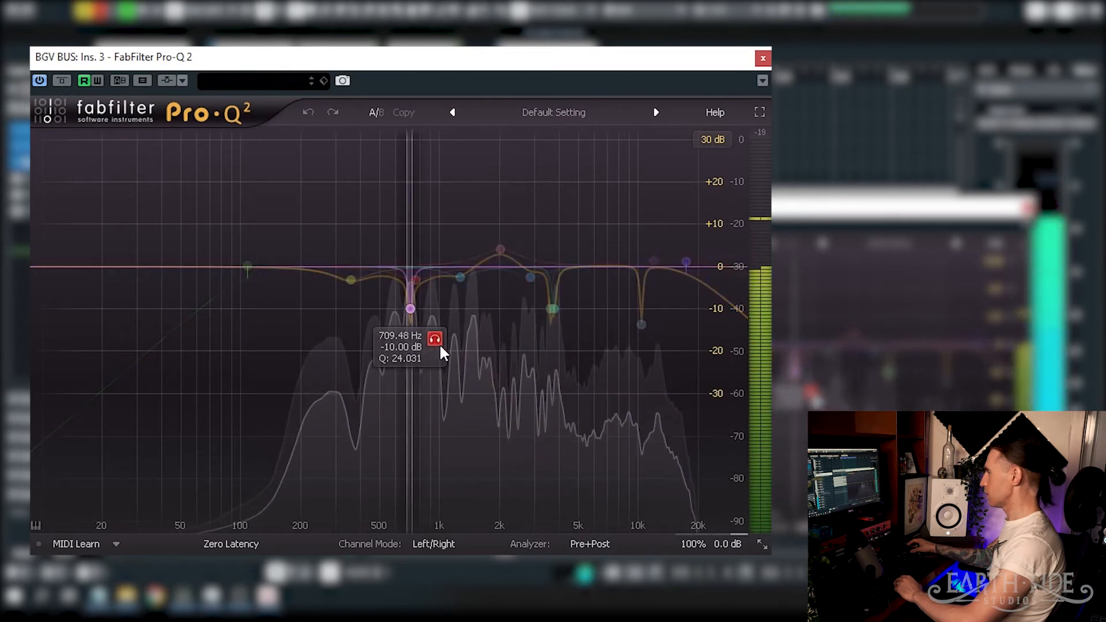
mouse_move(571, 327)
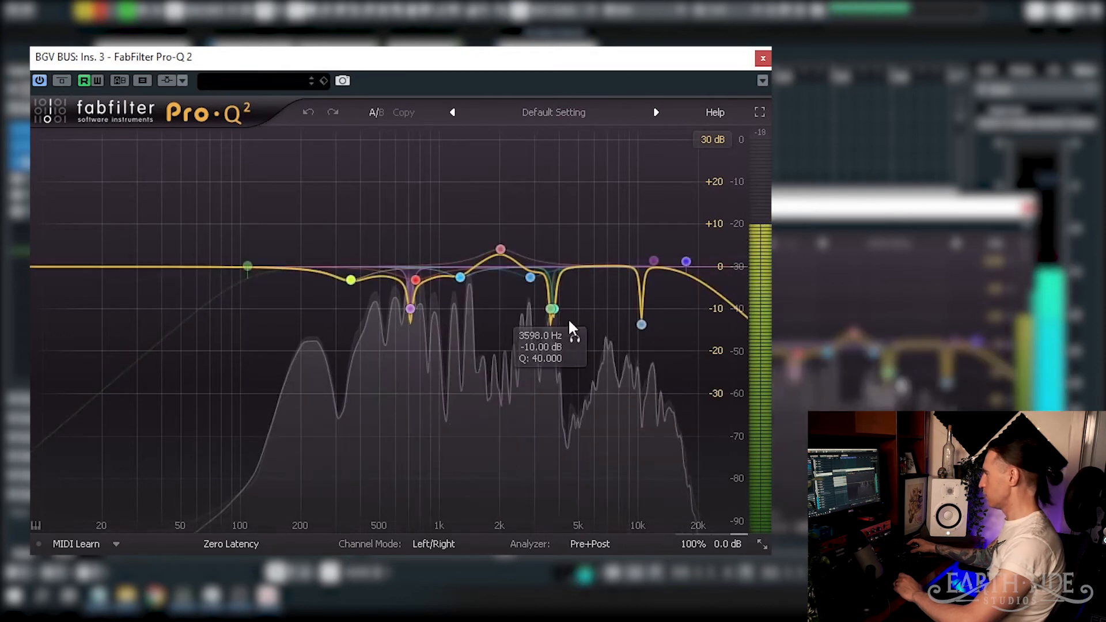
left_click_drag(576, 336, 579, 337)
mouse_move(642, 327)
left_click_drag(665, 355, 665, 355)
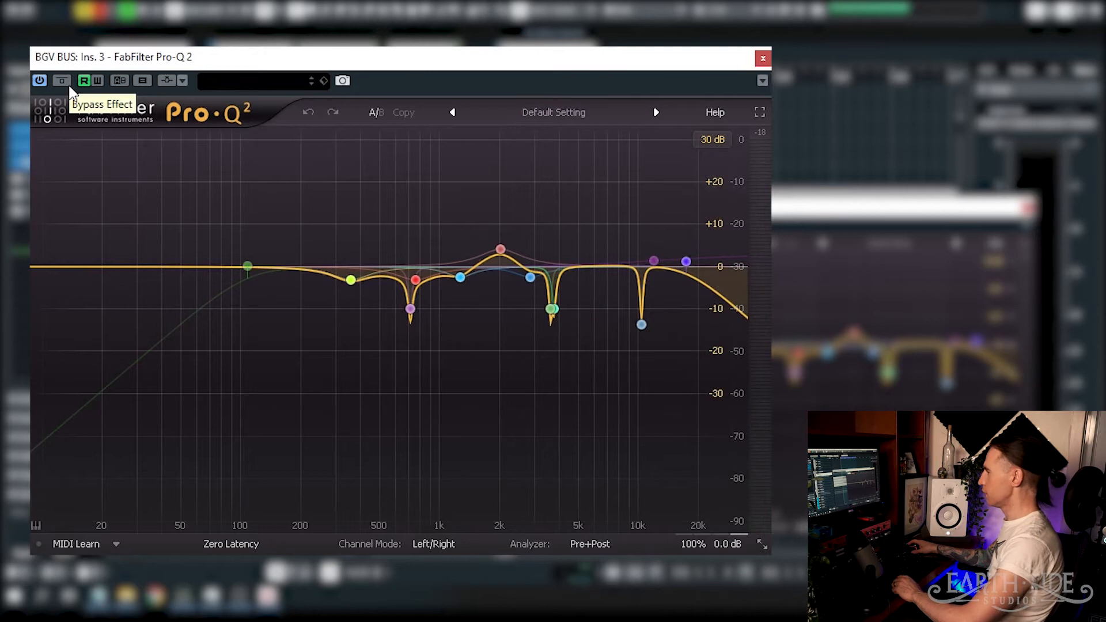
- Compare BGV BUS playback with FabFilter Pro-Q 2 active and bypassed
key("space")
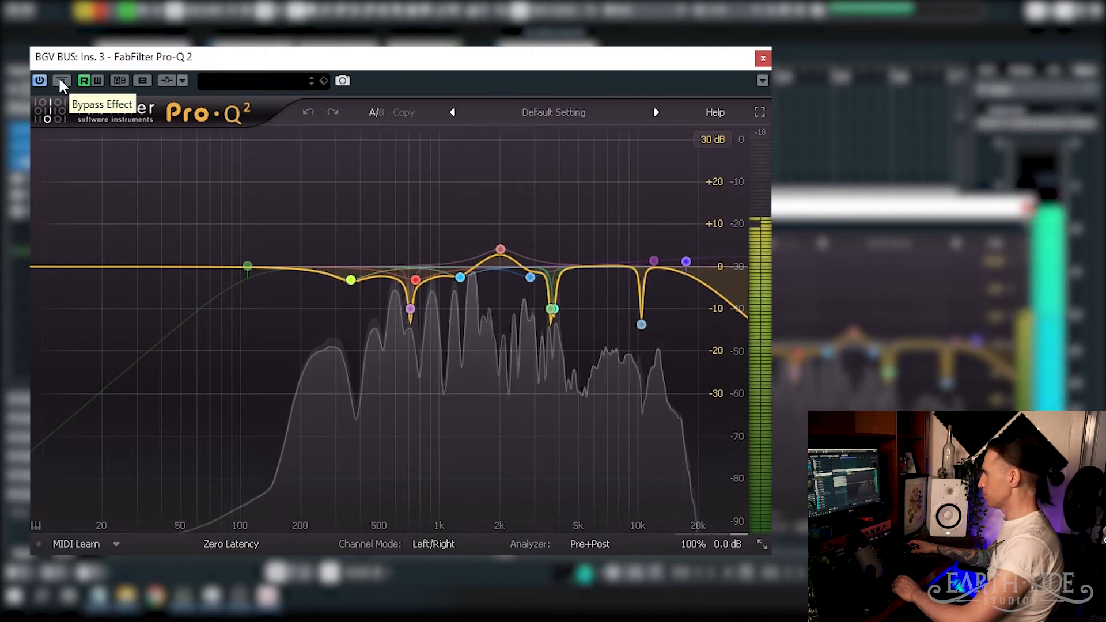
left_click(65, 81)
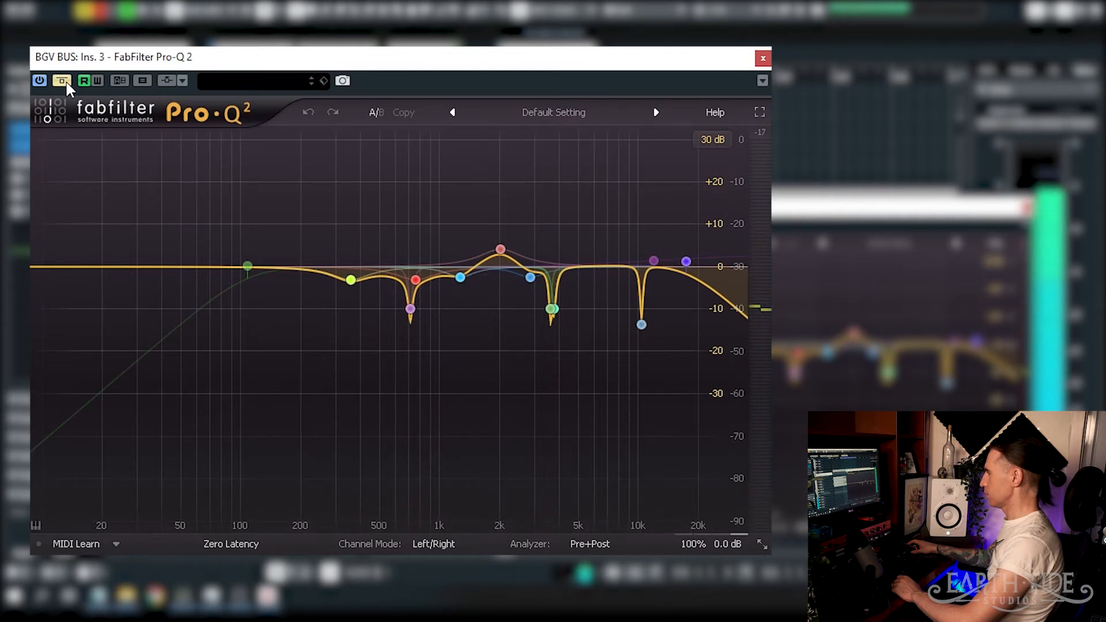
left_click(65, 82)
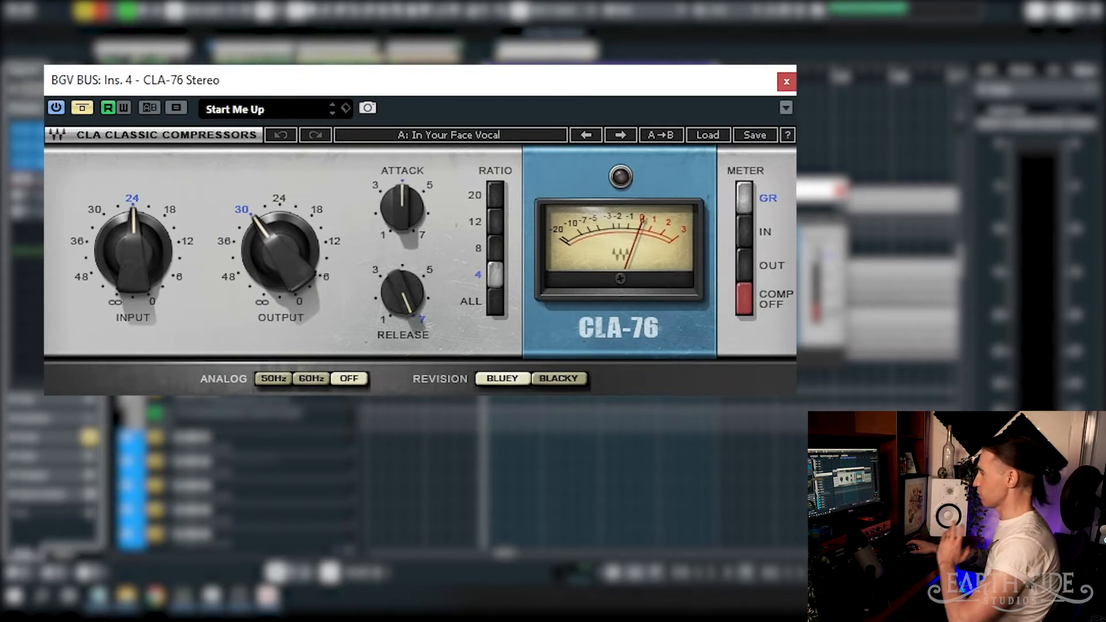
- Activate the CLA-76 compressor insert on BGV BUS and compare playback with it active and bypassed, leaving it active
left_click(81, 109)
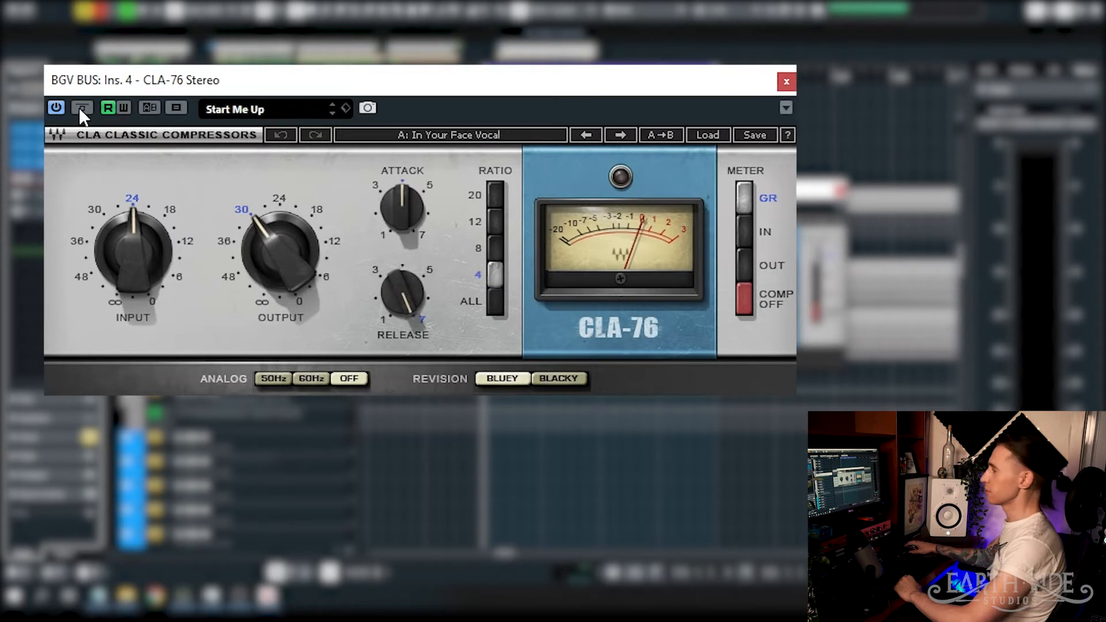
key("space")
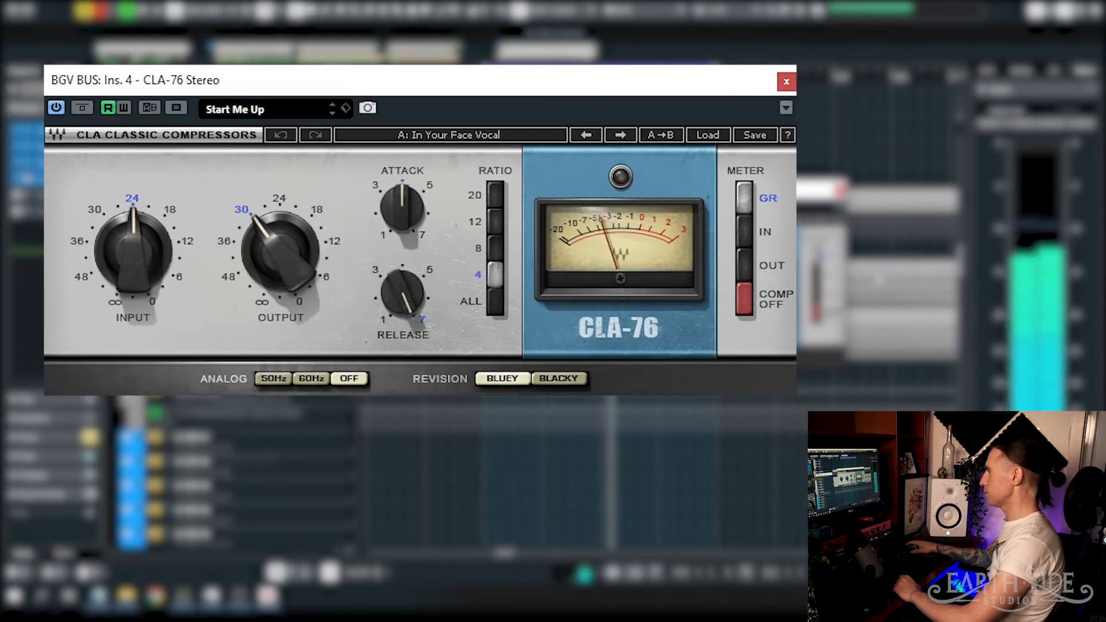
left_click(80, 109)
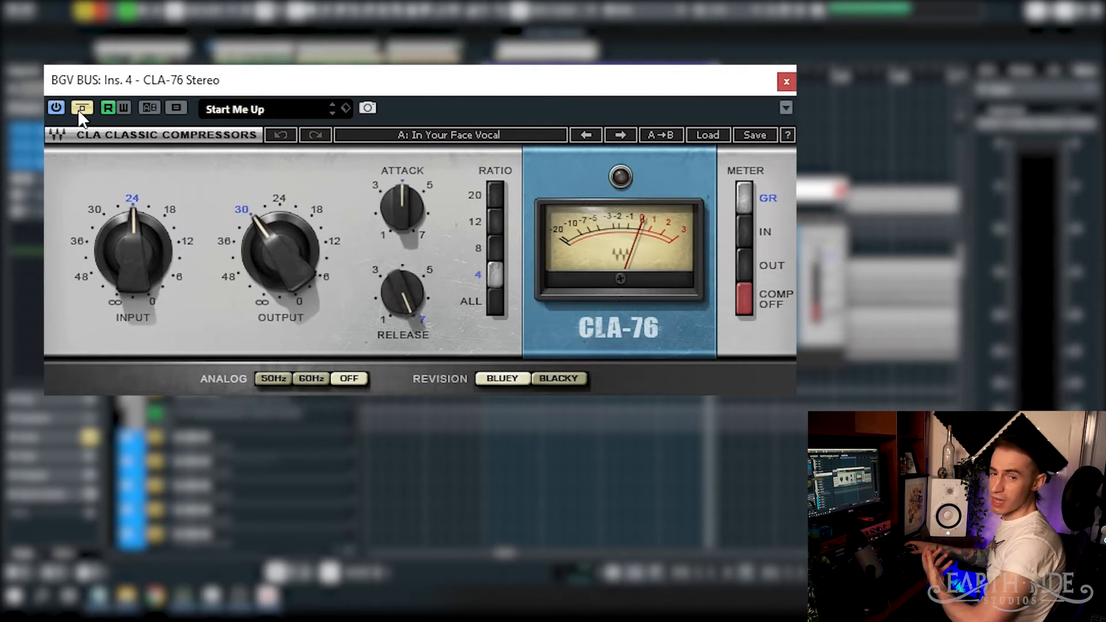
left_click(79, 113)
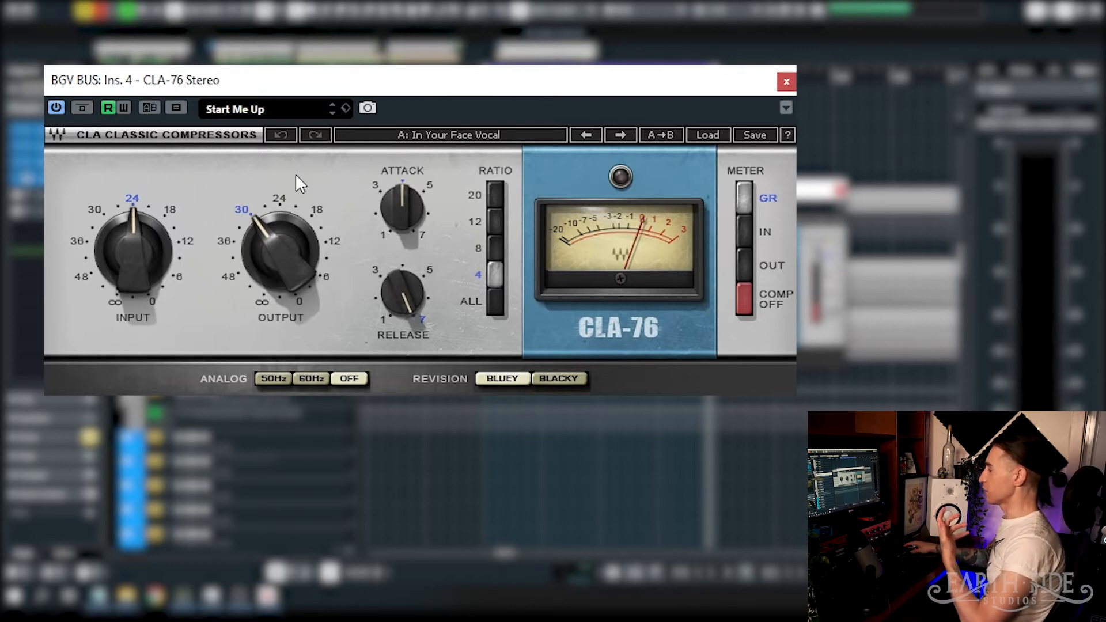
mouse_move(271, 249)
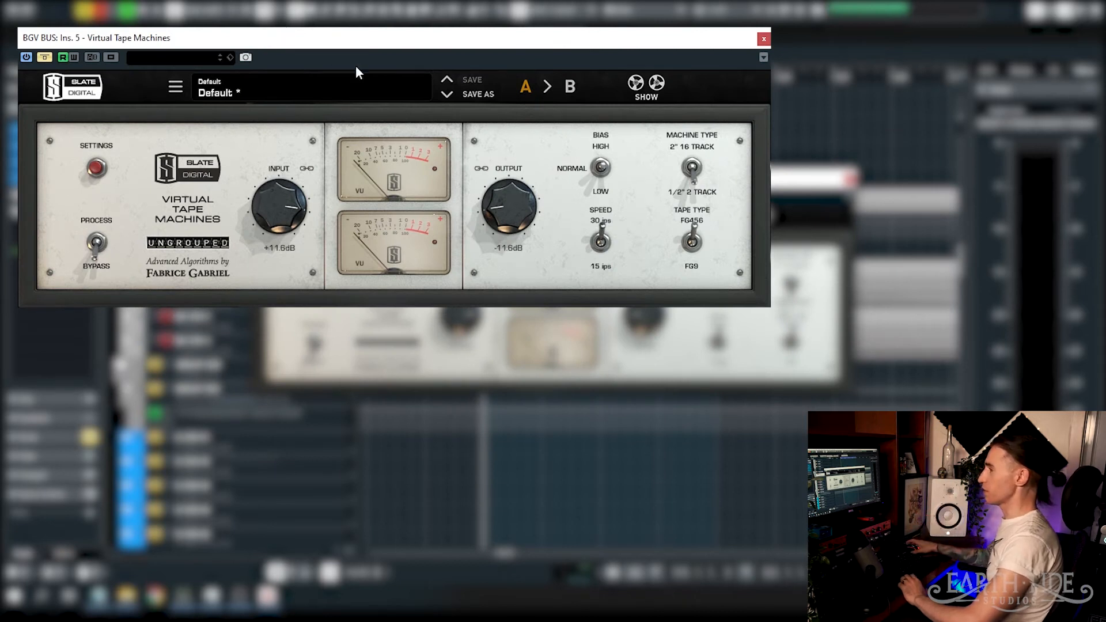
- Examine the noise reduction, bass alignment and calibration settings of Virtual Tape Machines, then hide them again
left_click(94, 167)
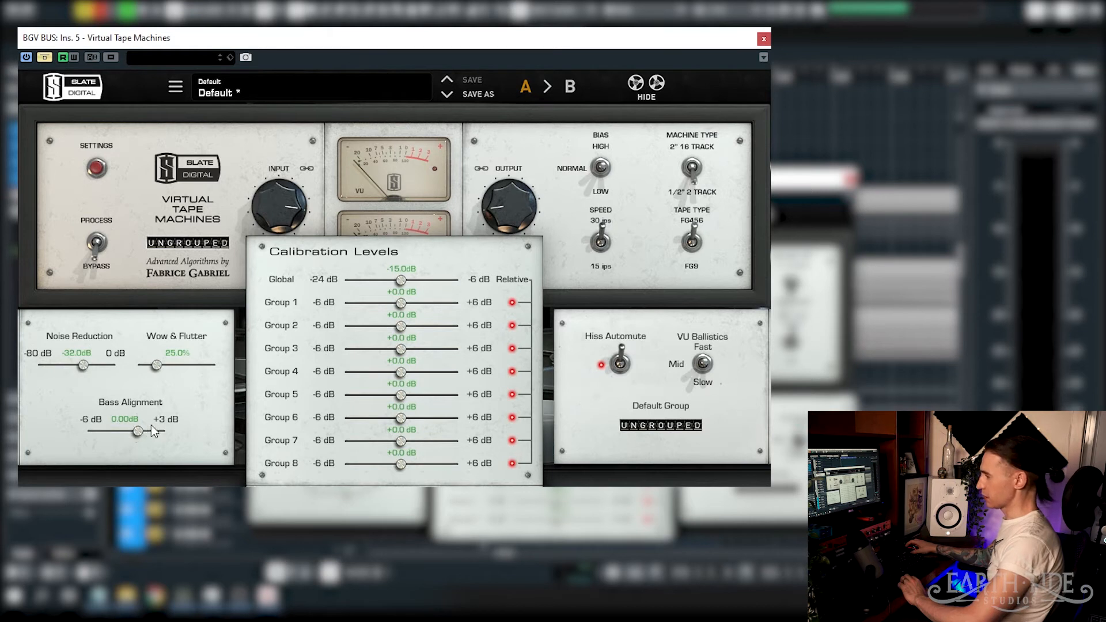
left_click(96, 167)
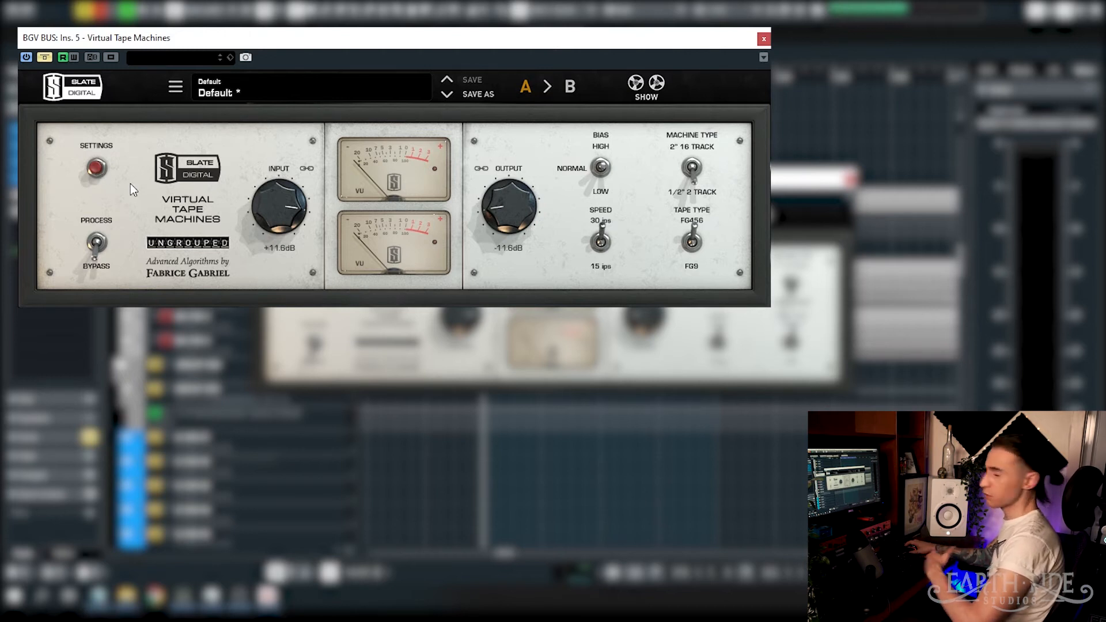
left_click(99, 171)
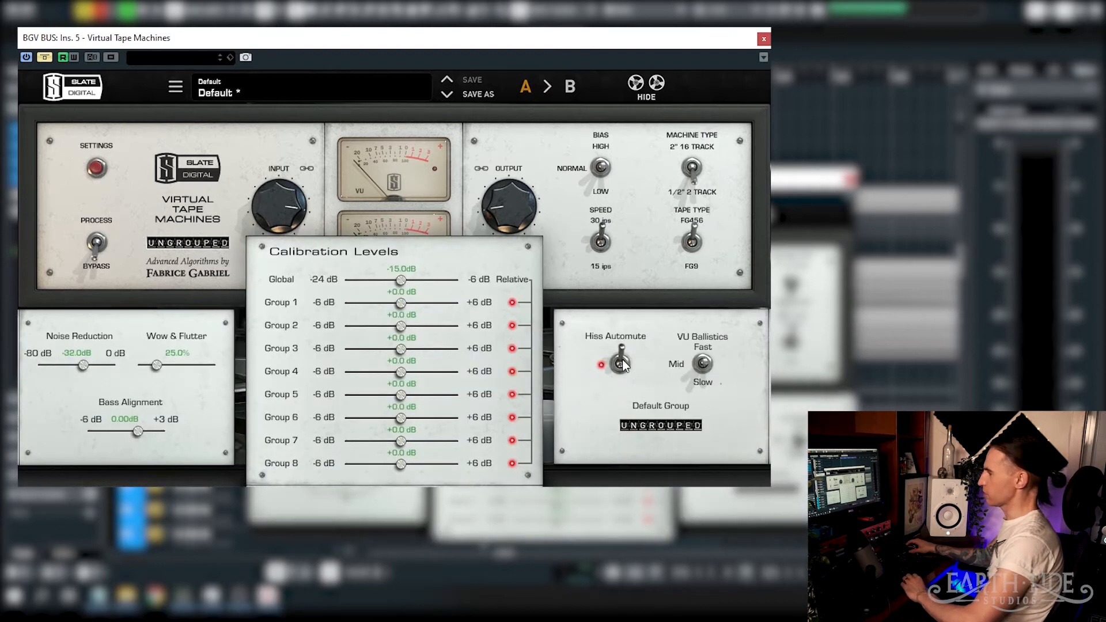
left_click(98, 169)
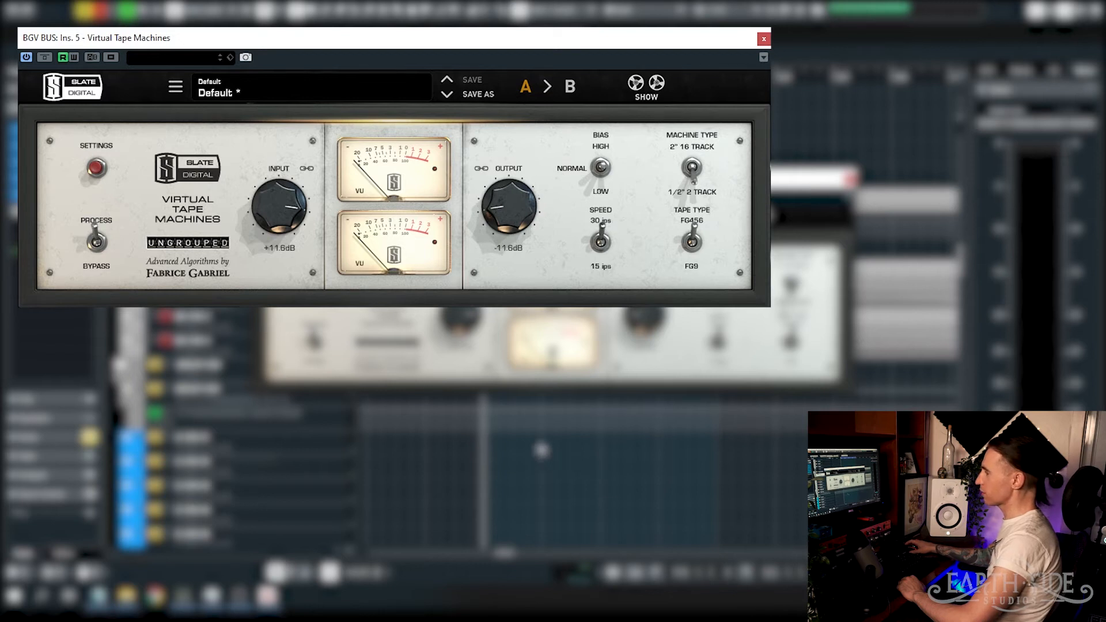
- Compare BGV BUS playback with Virtual Tape Machines active and bypassed, leave it active and close its window
key("space")
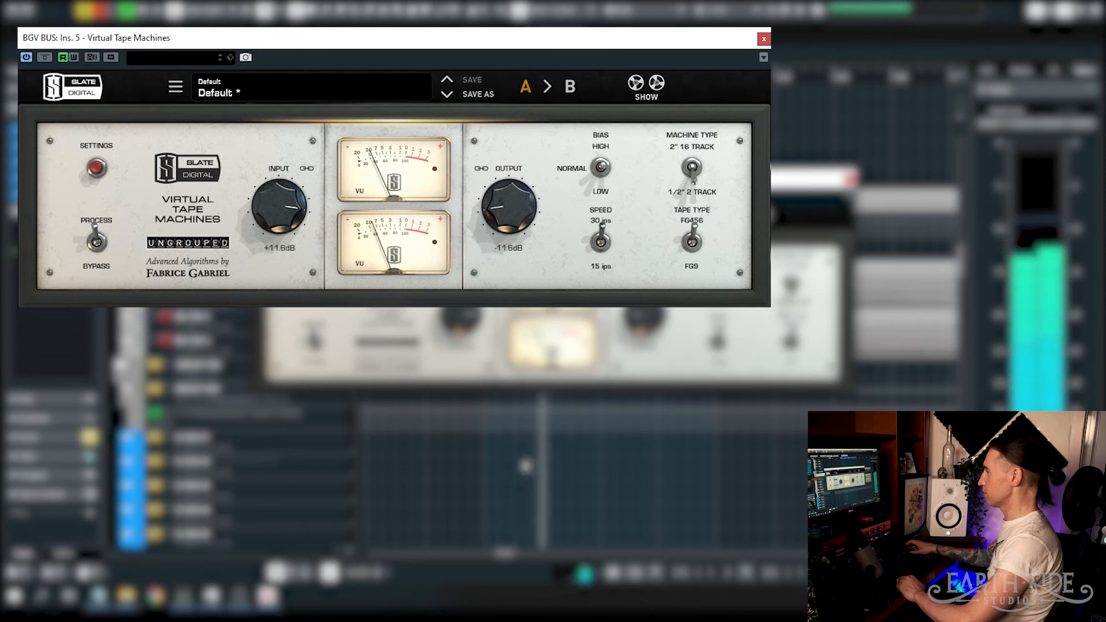
left_click(43, 59)
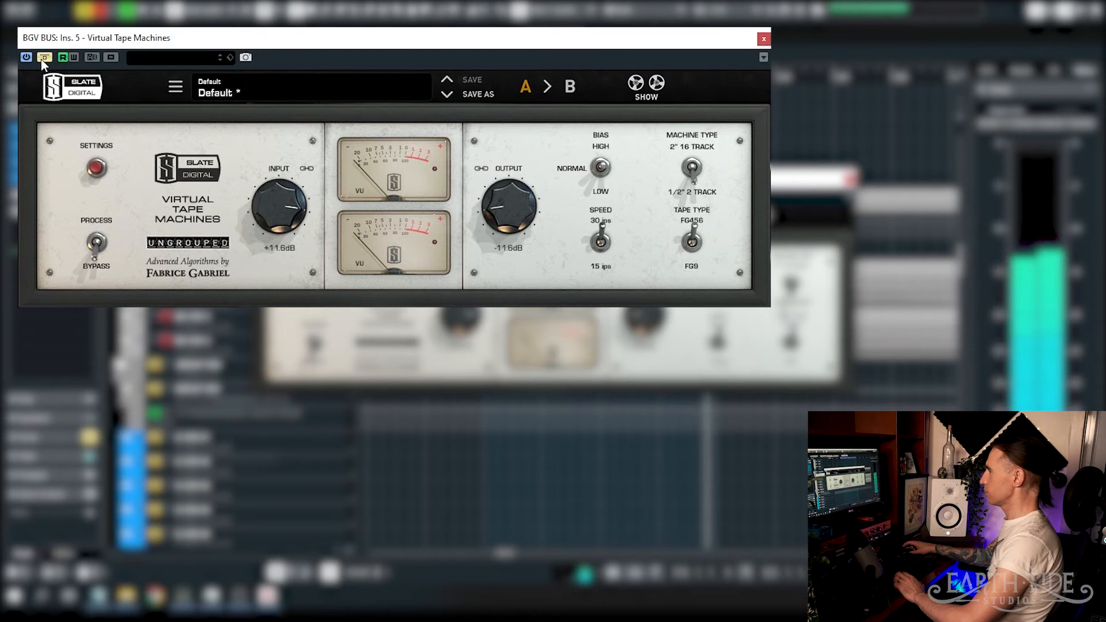
left_click(44, 58)
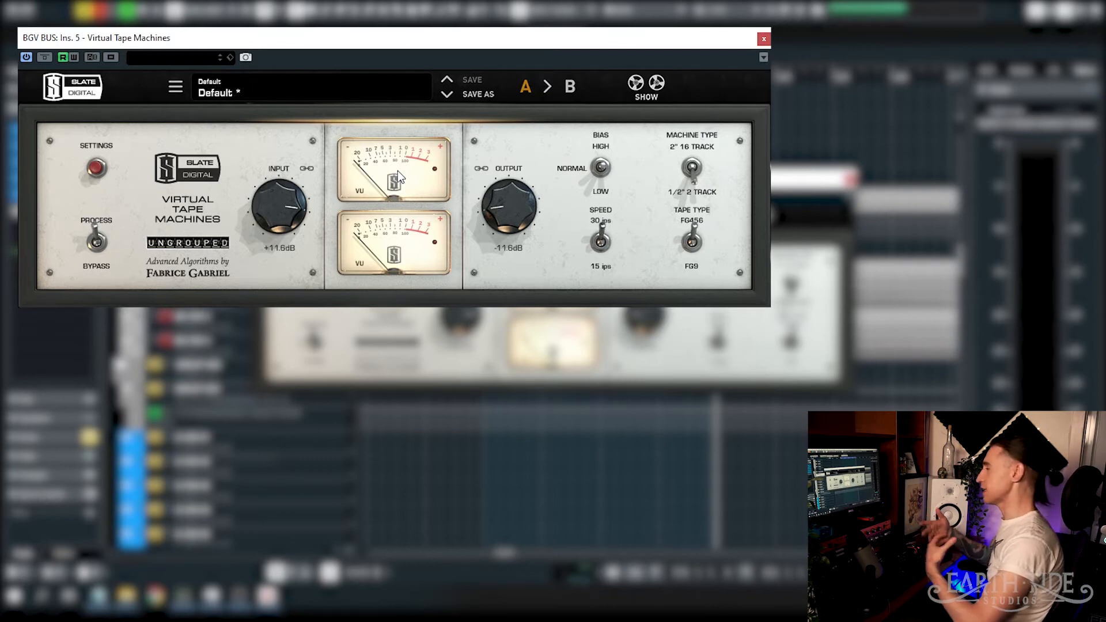
left_click(759, 41)
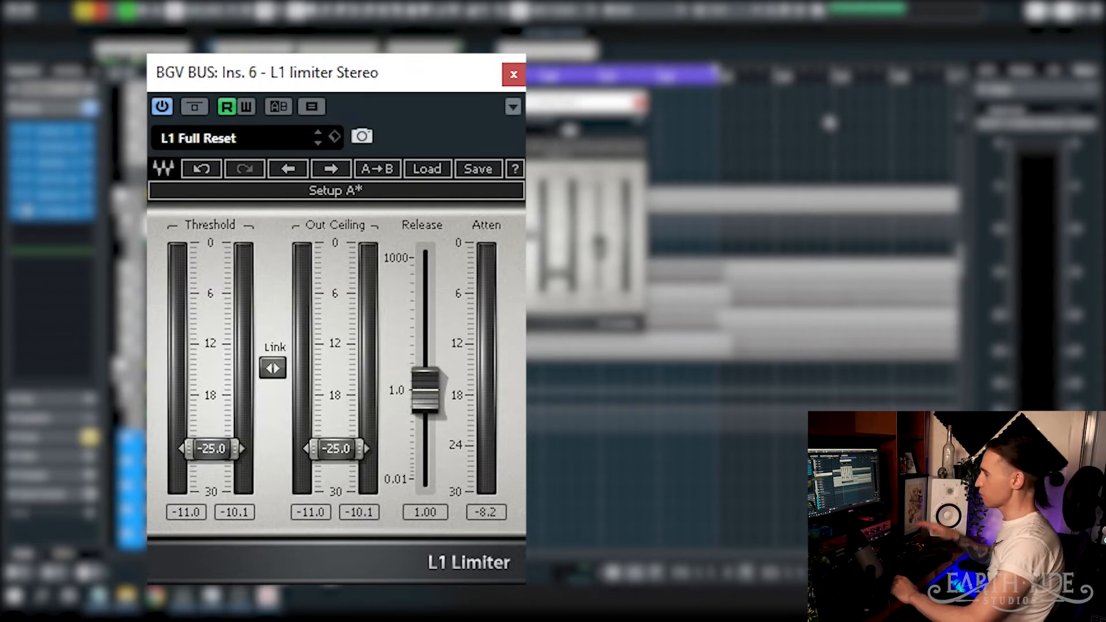
- Play the background vocal layers from bar 519 with the L1 limiter on BGV BUS active
key("space")
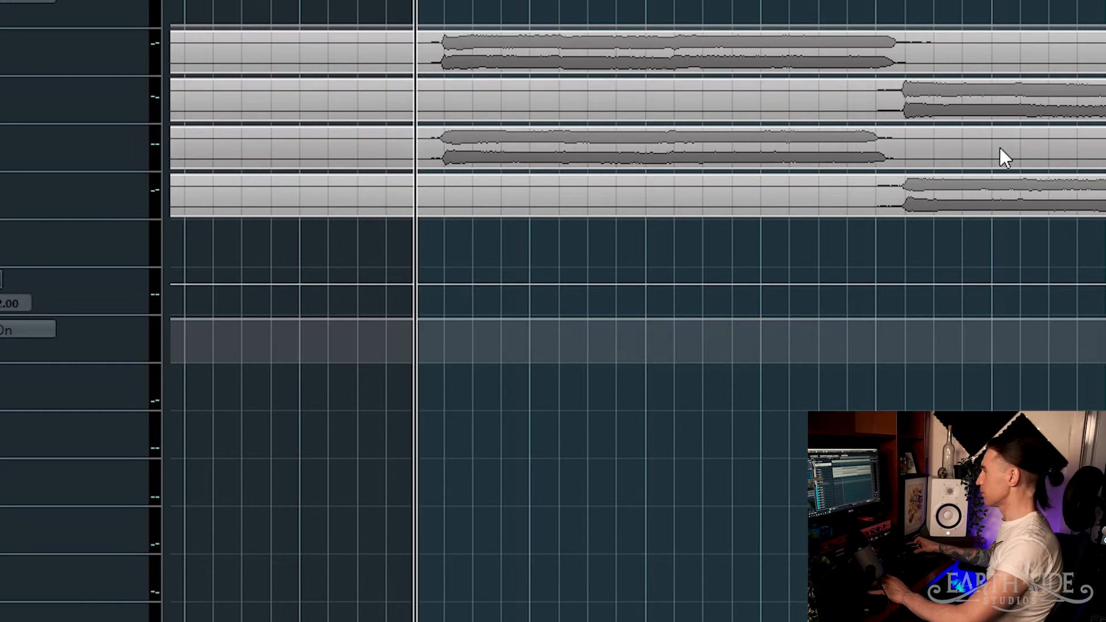
key("space")
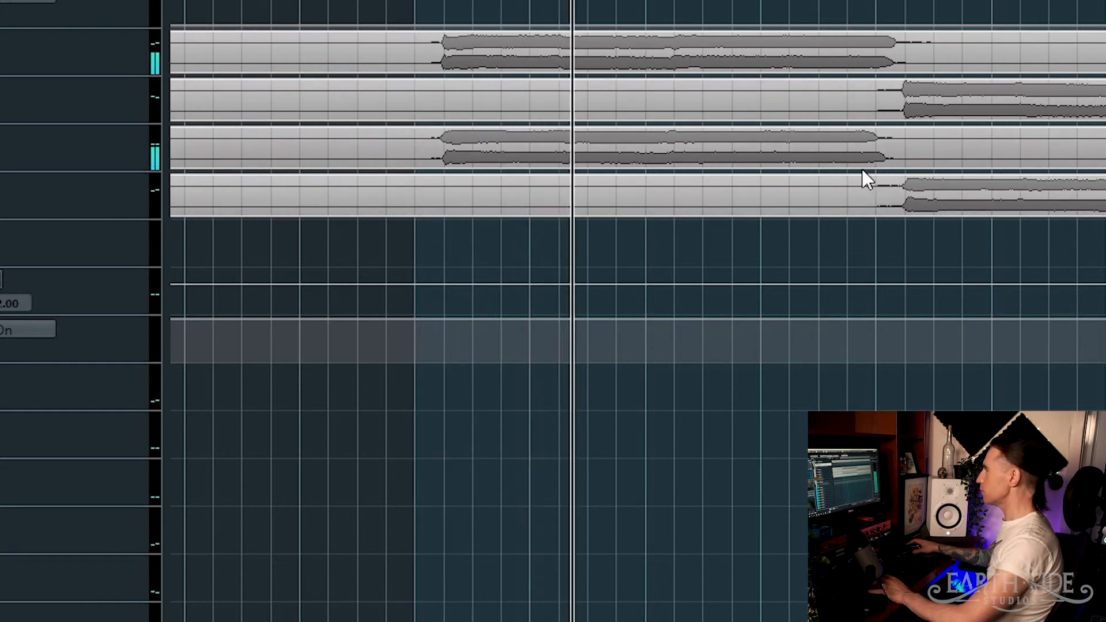
scroll(769, 243, "right", 3)
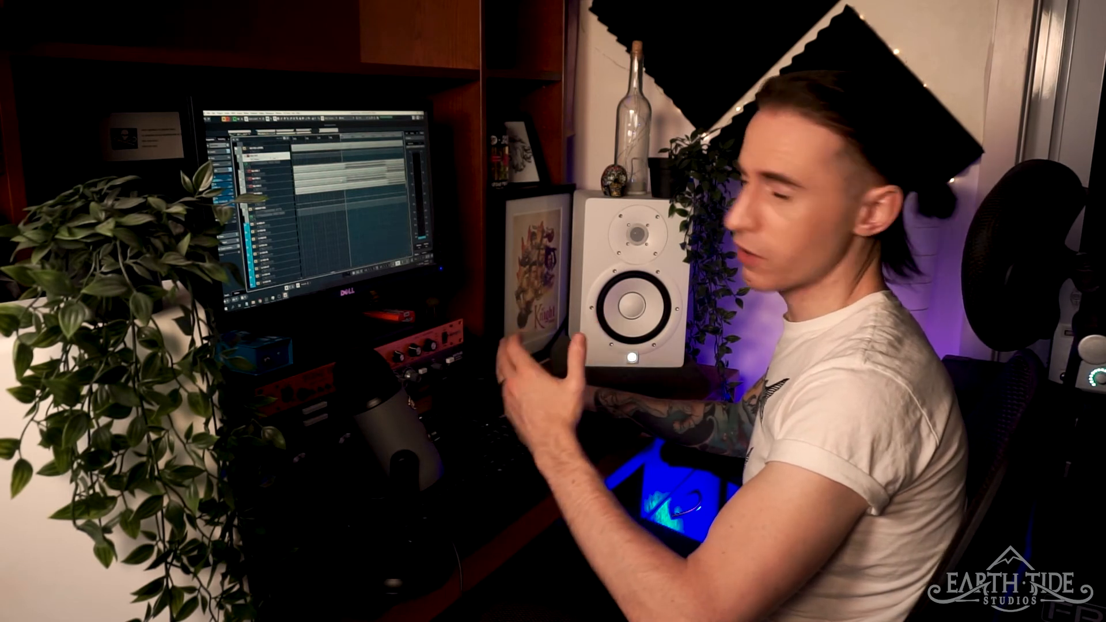
- Select the VOX VERB L effects channel and open its VerbSuite Classics insert to examine the reverb settings
scroll(356, 188, "down", 15)
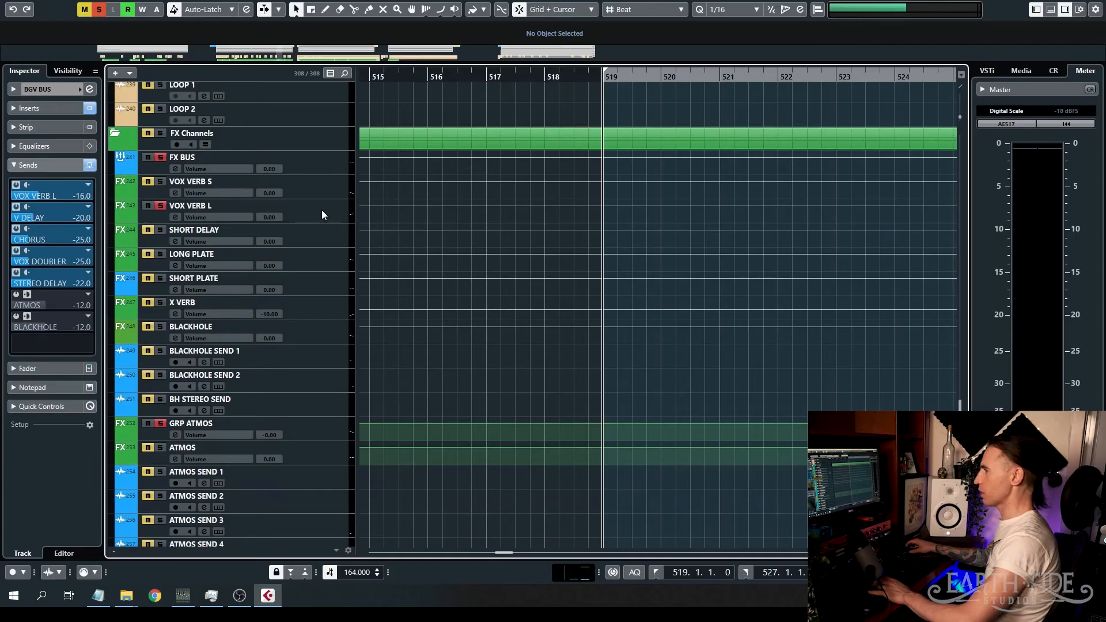
left_click(322, 210)
left_click(28, 108)
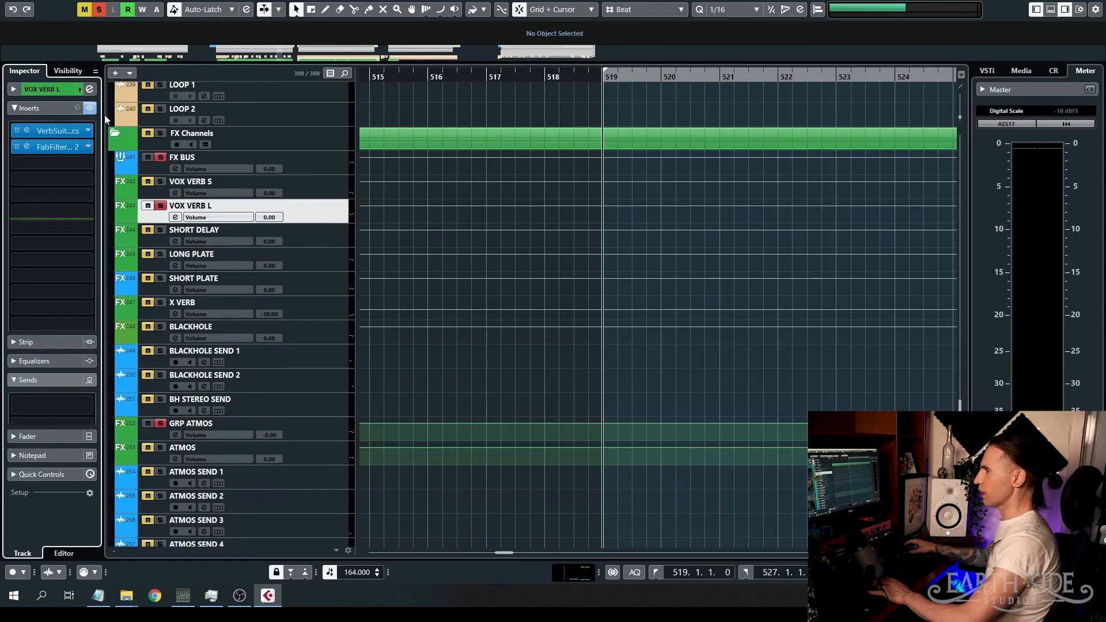
double_click(27, 132)
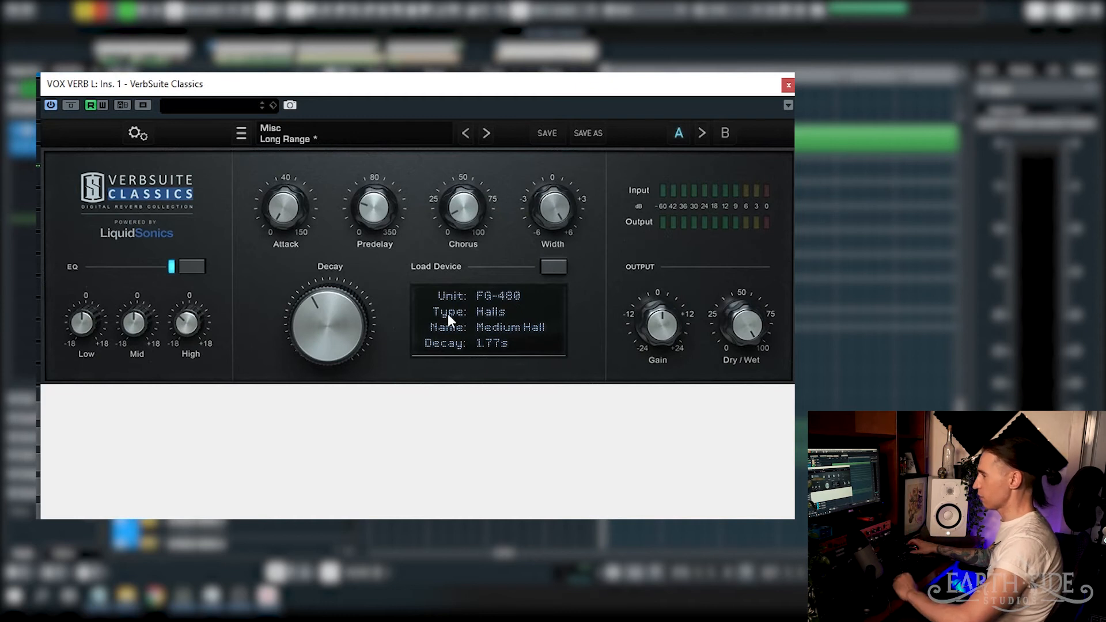
mouse_move(379, 211)
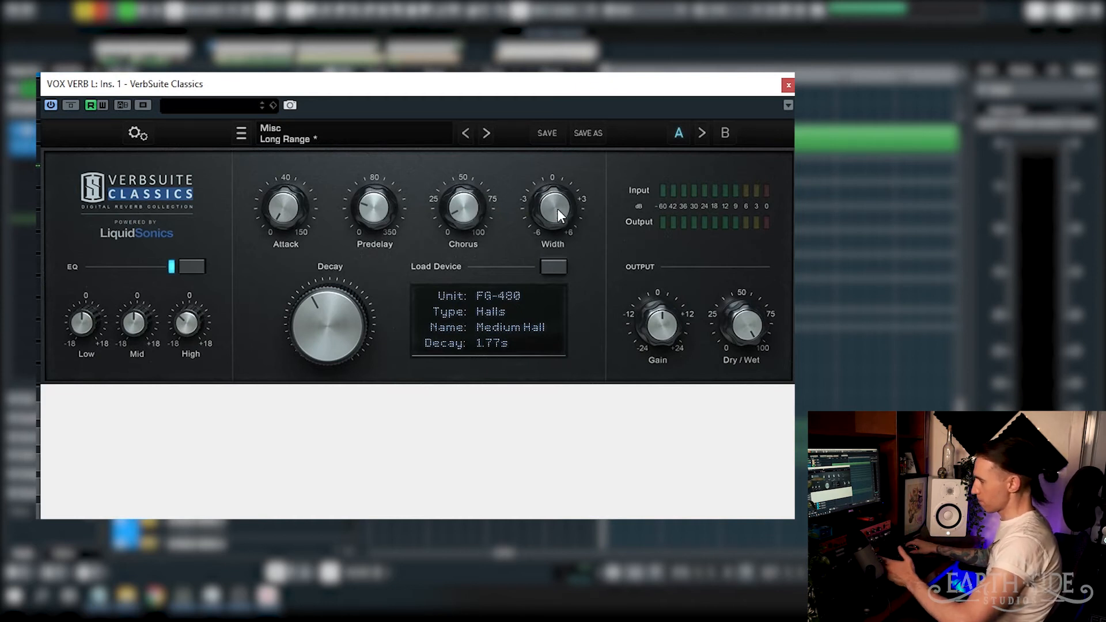
- Examine the high EQ setting in VOX VERB L's VerbSuite Classics, close it and open the channel's FabFilter Pro-Q 2
mouse_move(196, 327)
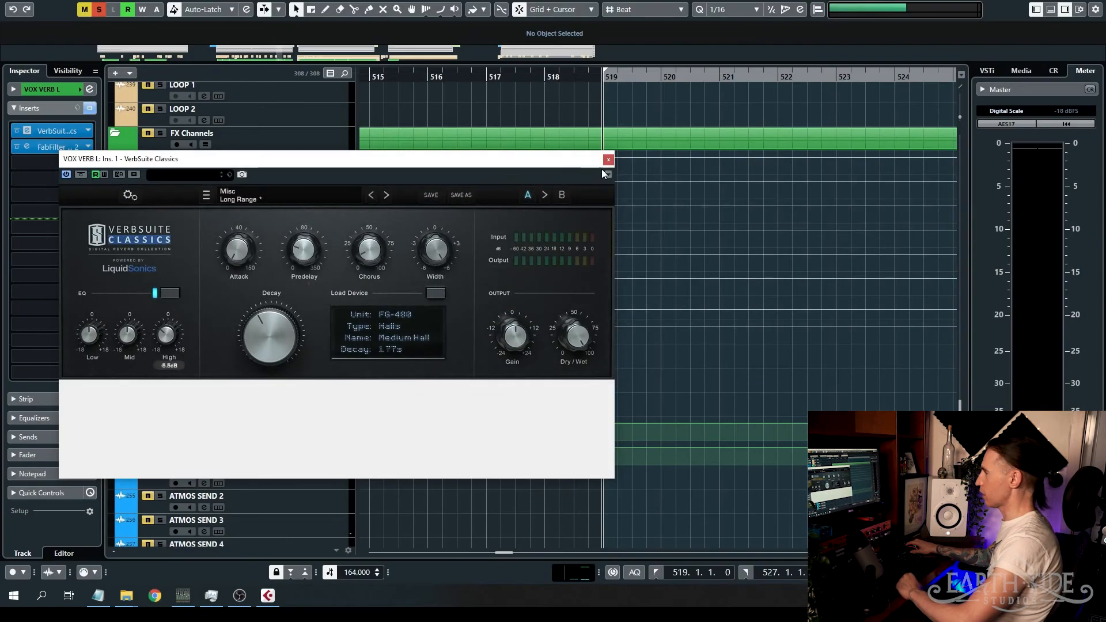
left_click(610, 160)
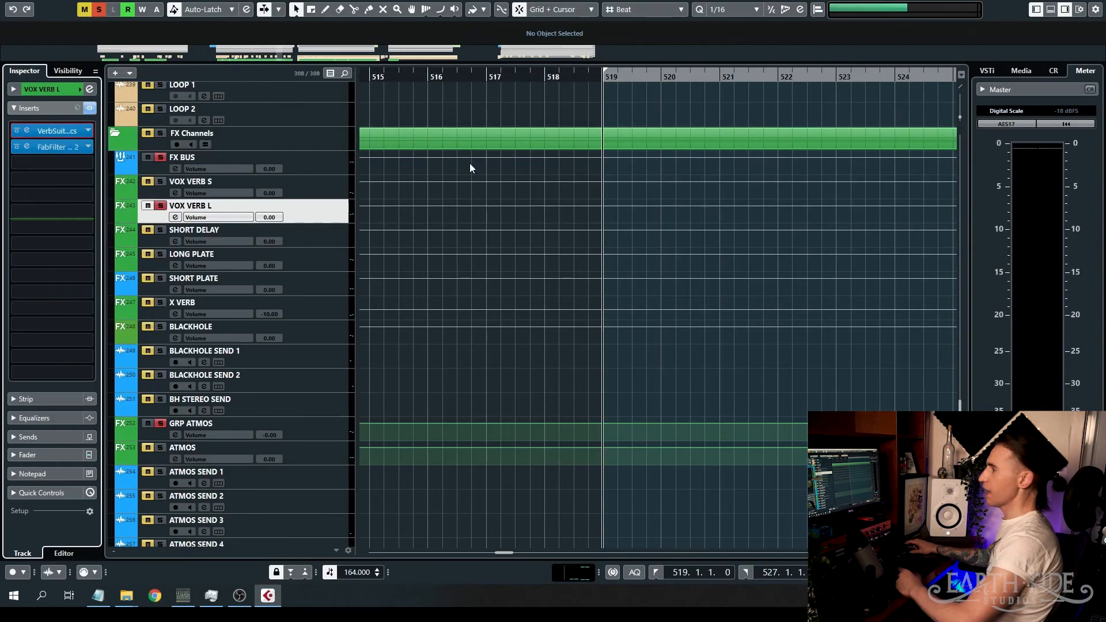
double_click(26, 153)
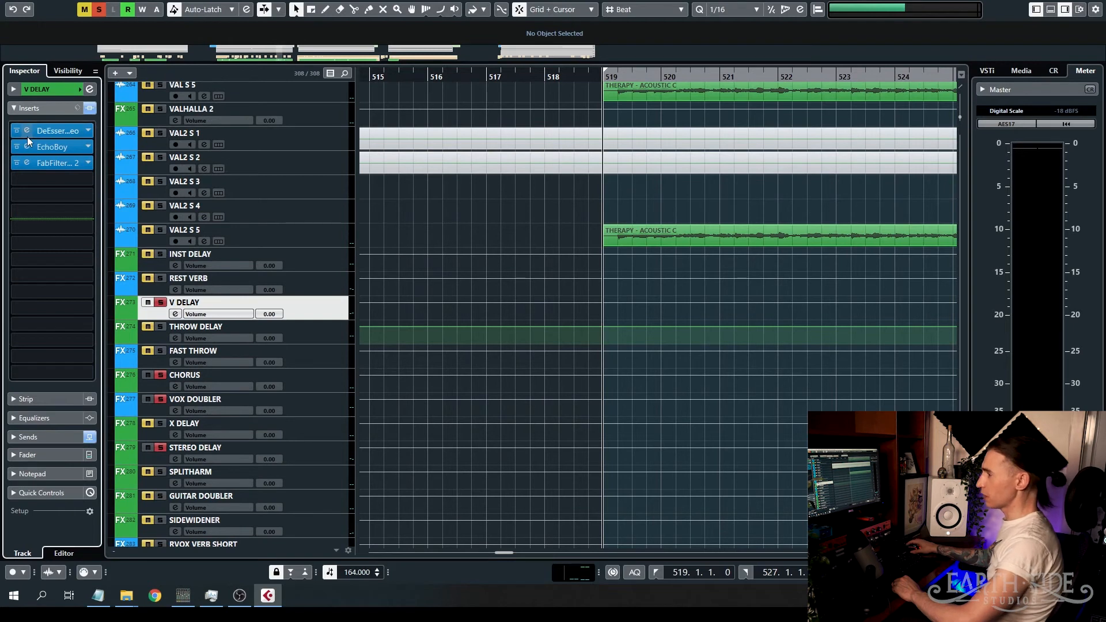
- Examine the V DELAY channel's DeEsser, EchoBoy and FabFilter Pro-Q 2 inserts, then show its sends
left_click(54, 130)
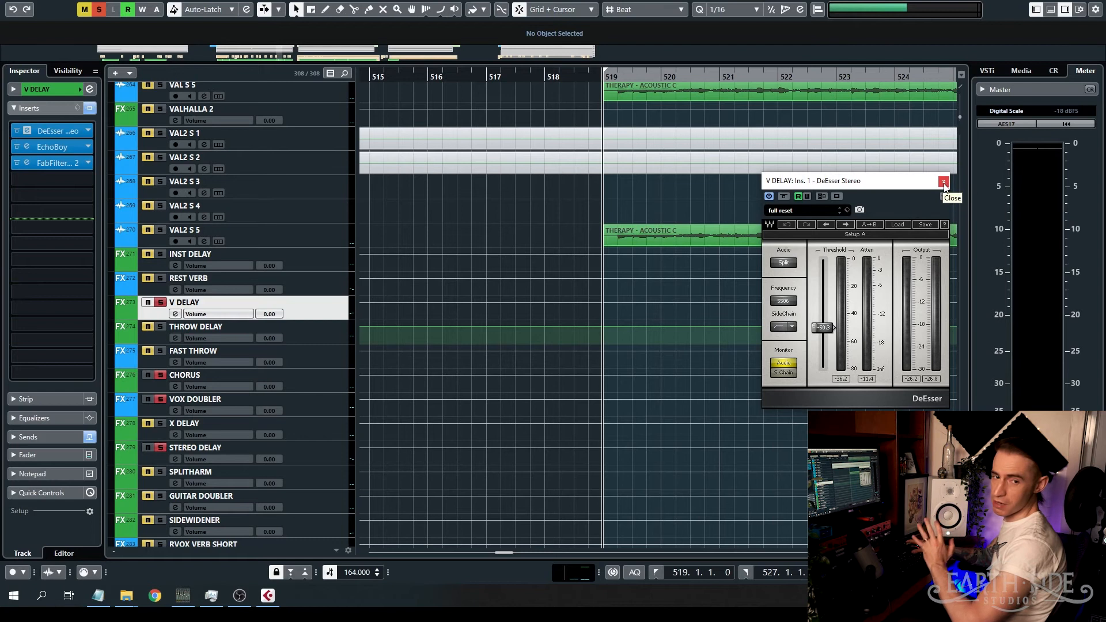
left_click(944, 182)
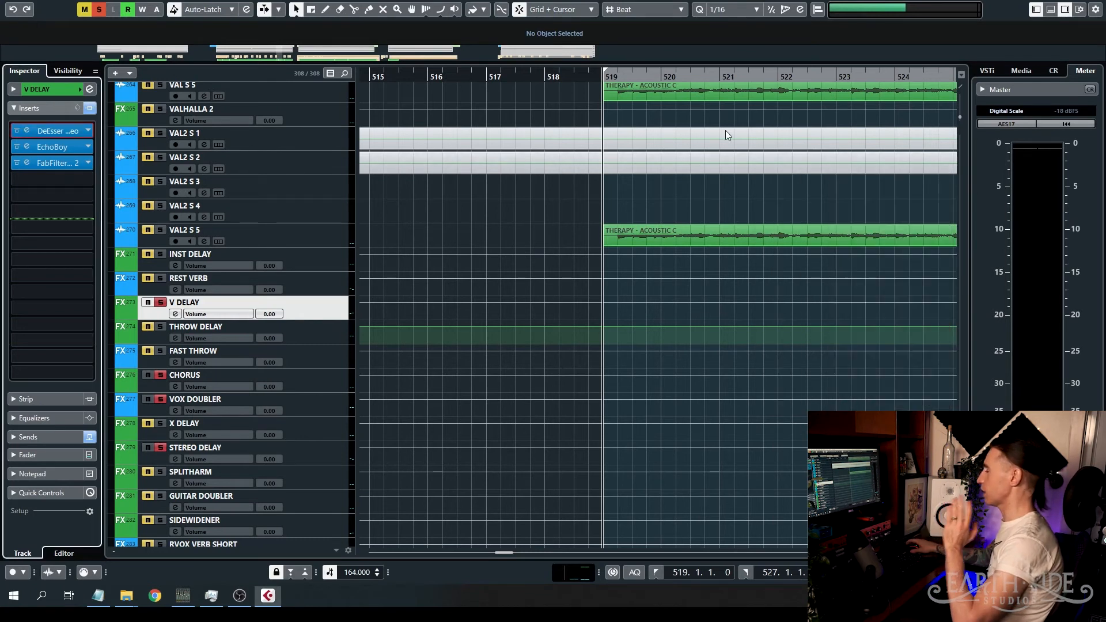
left_click(27, 146)
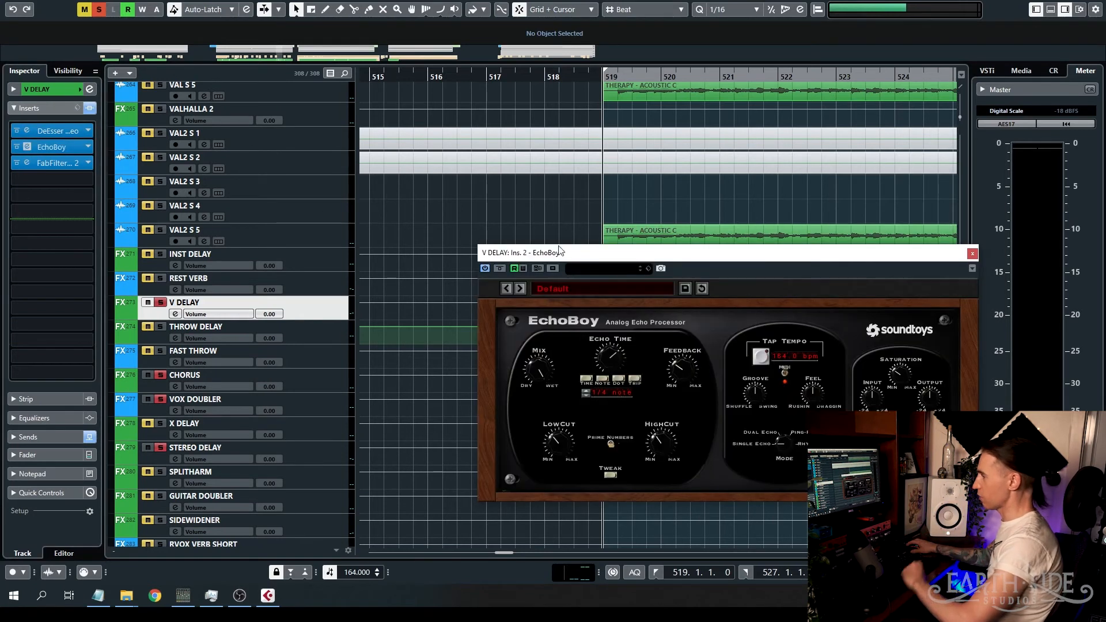
left_click_drag(587, 260, 452, 203)
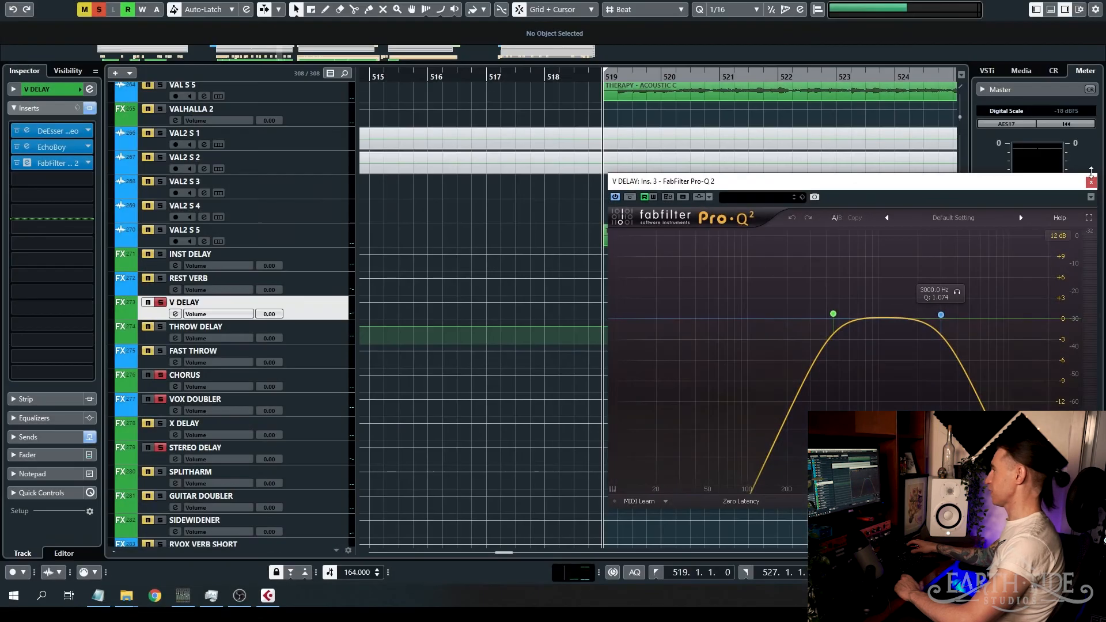
left_click(1091, 182)
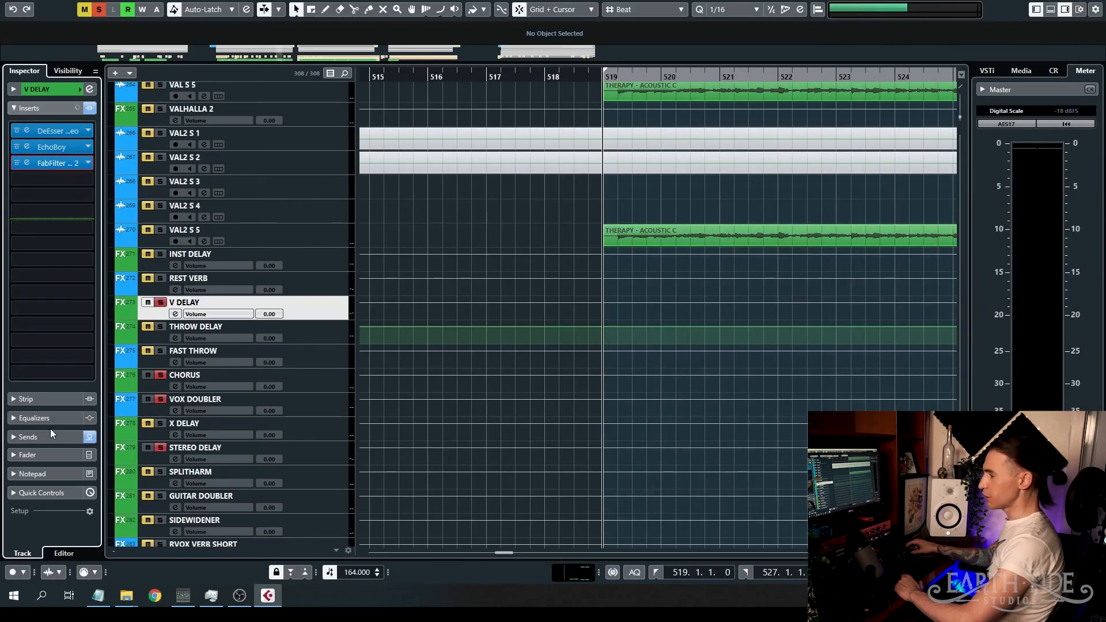
left_click(51, 435)
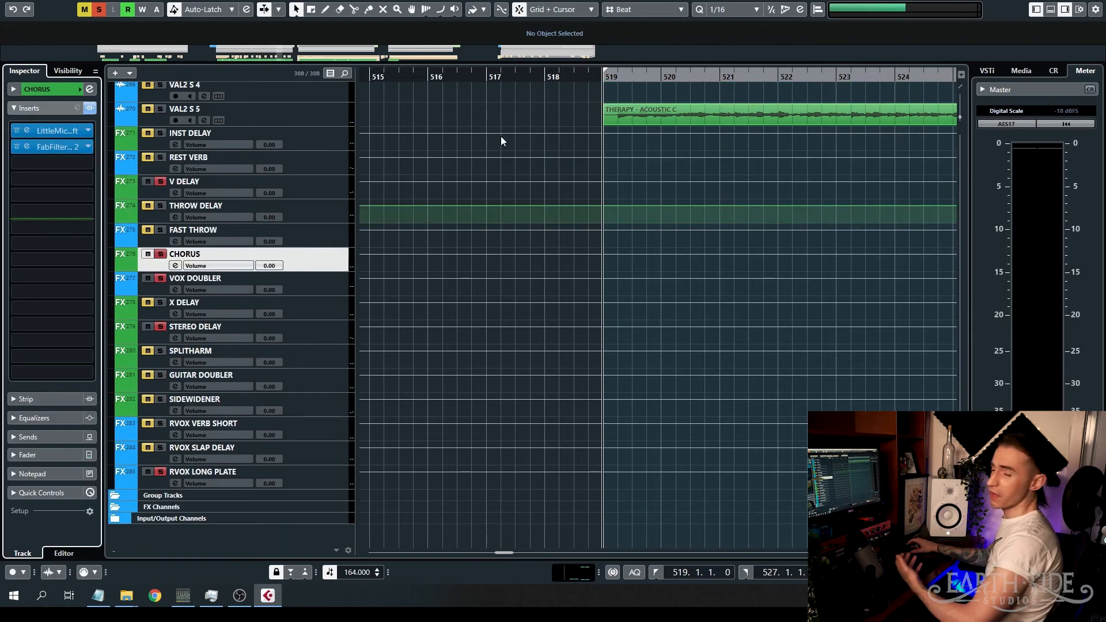
- Examine the CHORUS channel's LittleMicroShift insert and its FabFilter Pro-Q 2 curve, including the 2000 Hz shelf
left_click(27, 130)
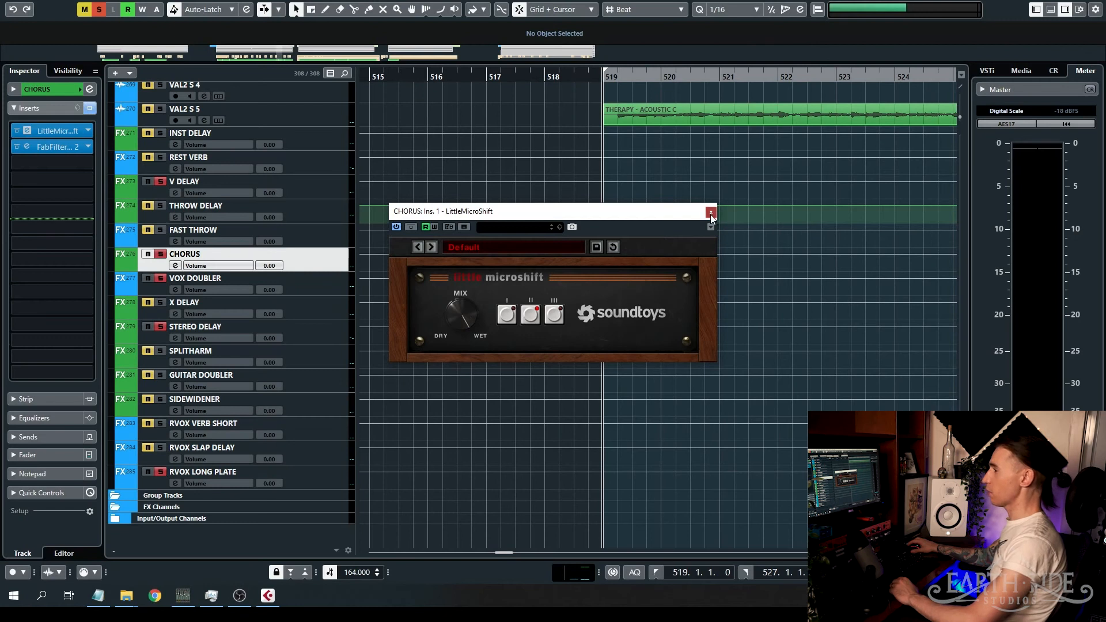
left_click(763, 110)
left_click(30, 149)
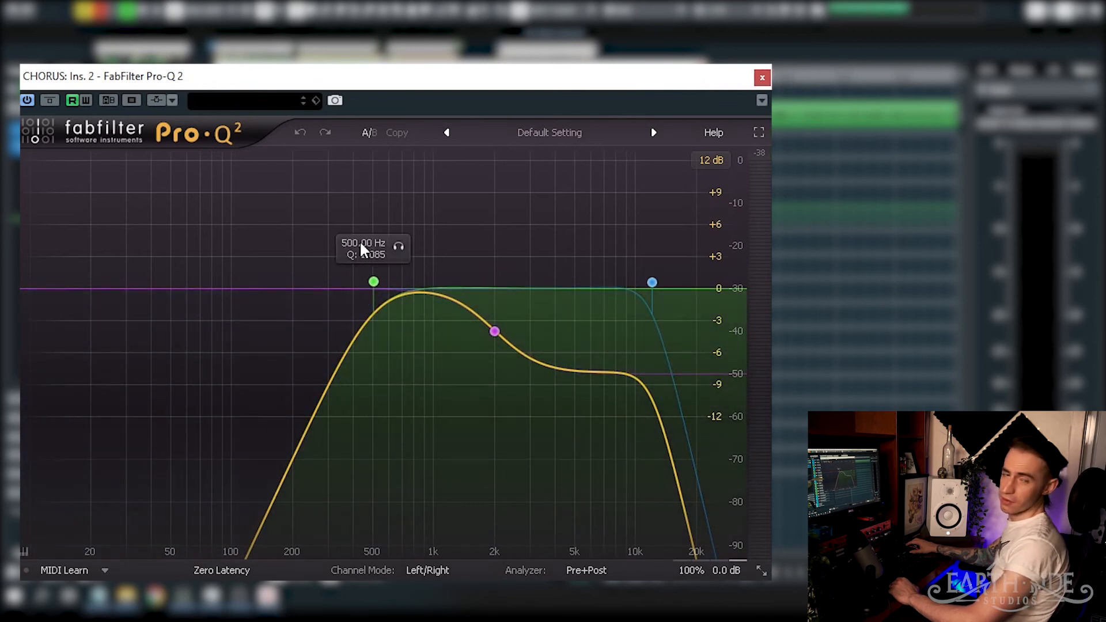
left_click(496, 332)
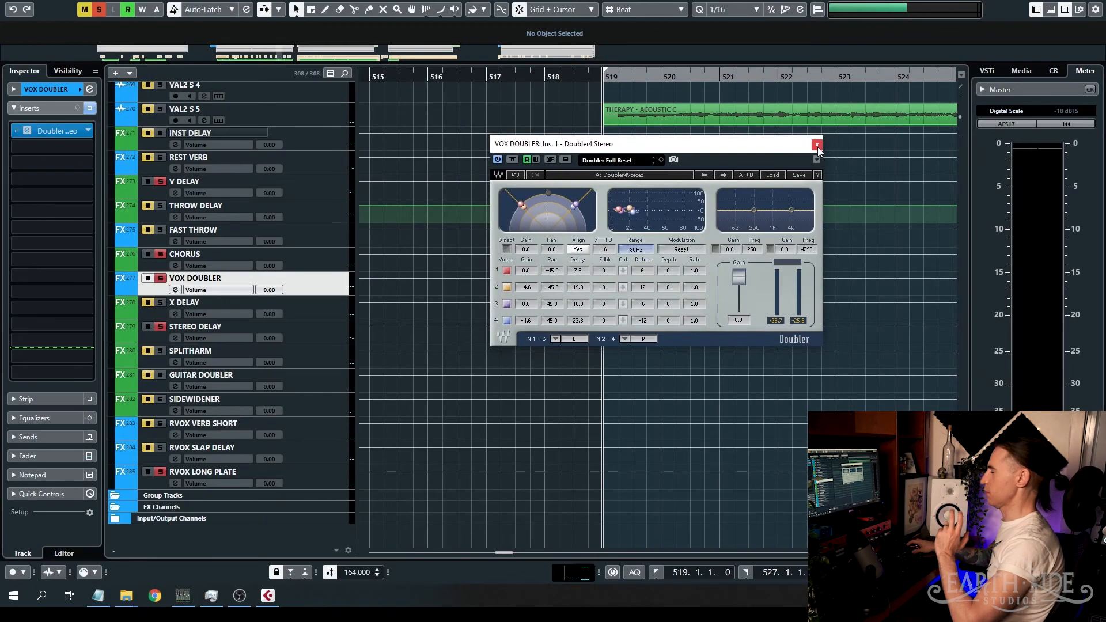
- Close the VOX DOUBLER channel's Doubler4 insert, select BGV BUS and show its sends
left_click(818, 144)
scroll(768, 329, "up", 15)
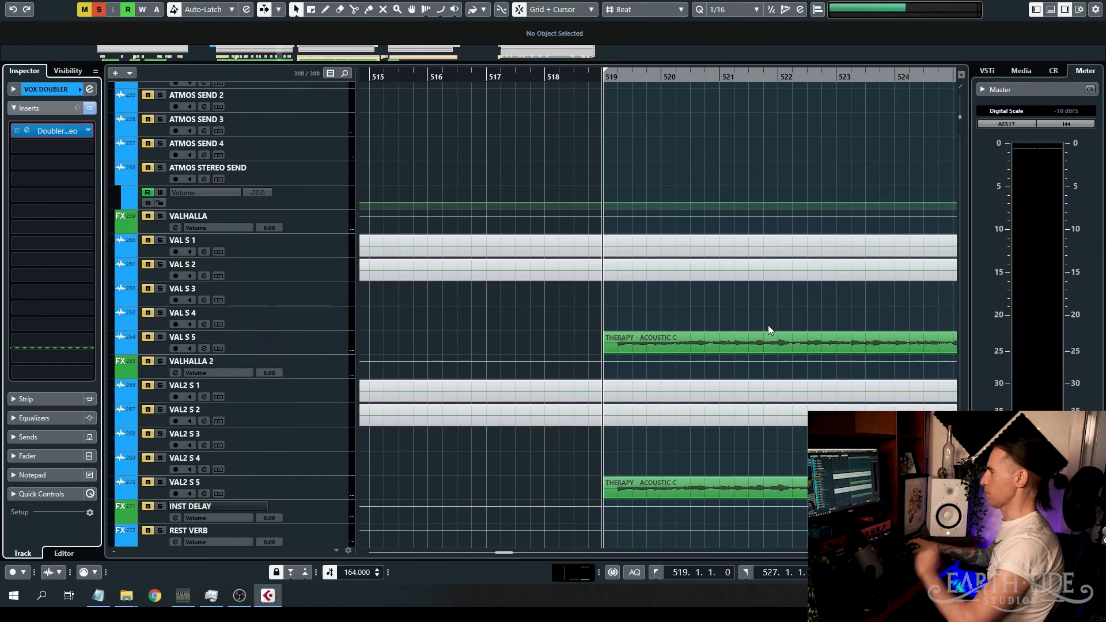
scroll(588, 372, "up", 20)
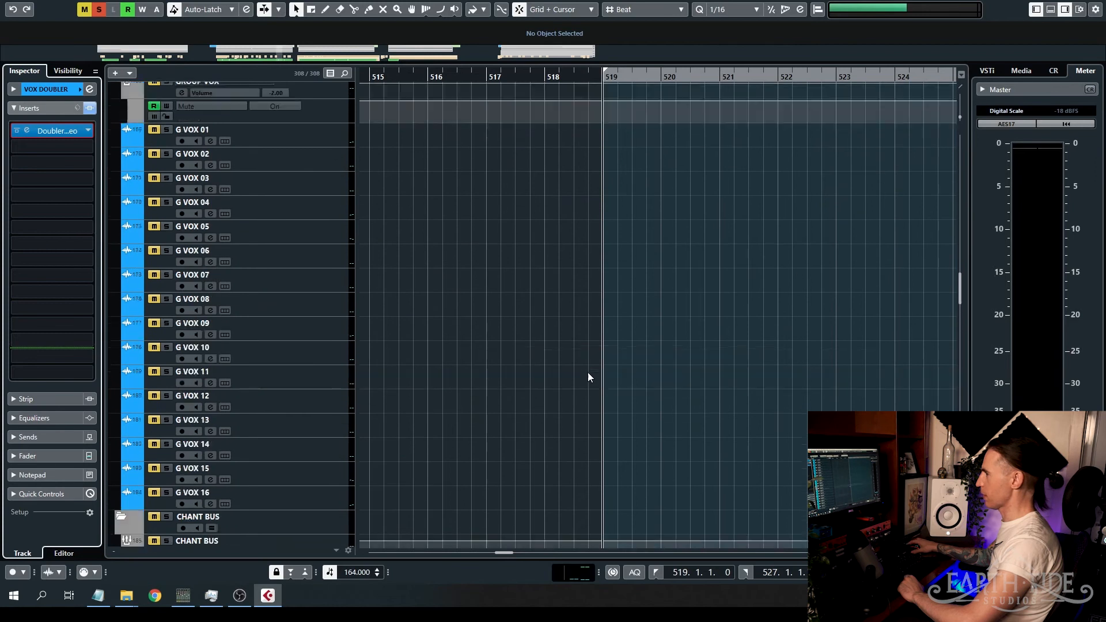
left_click(303, 468)
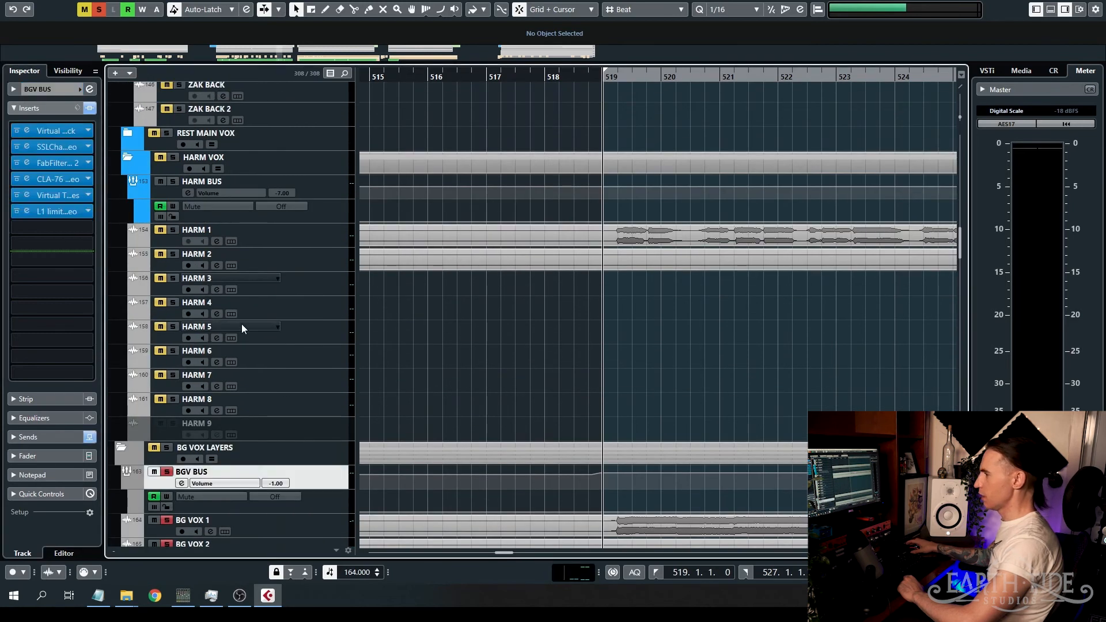
left_click(54, 434)
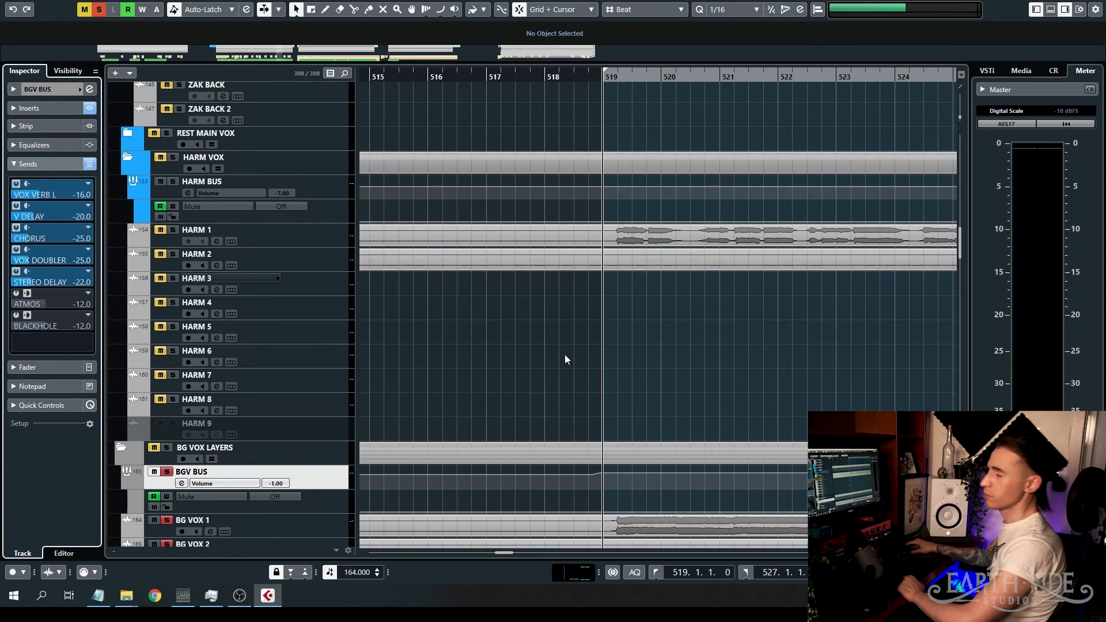
- Select the STEREO DELAY effects channel and examine its DeEsser and StereoDelay inserts, closing each window
scroll(552, 348, "down", 20)
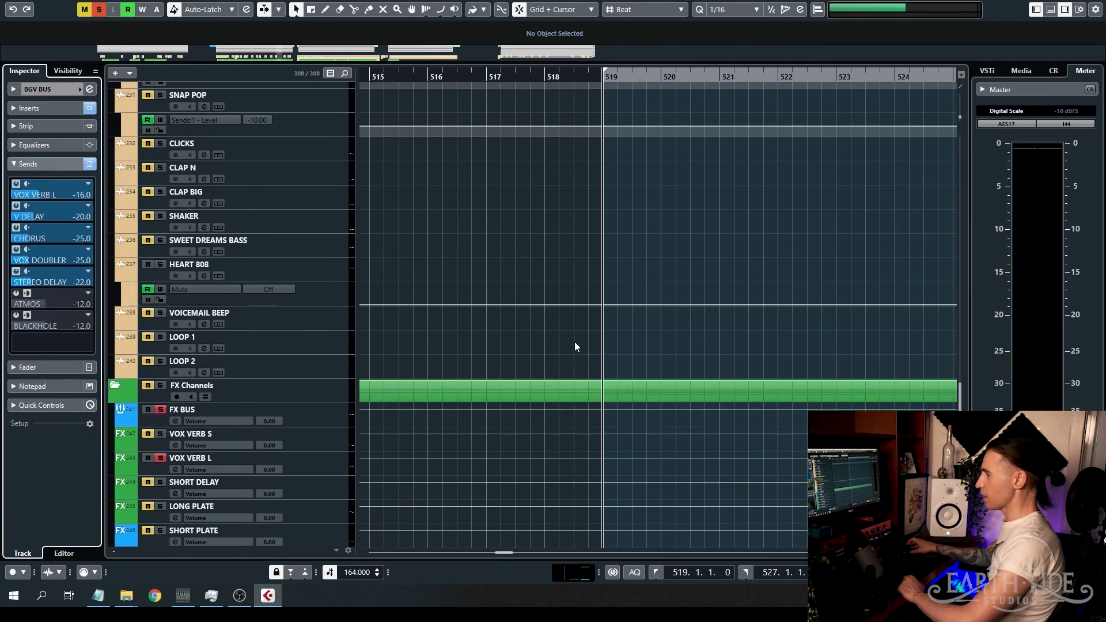
scroll(574, 341, "down", 2)
scroll(369, 271, "down", 5)
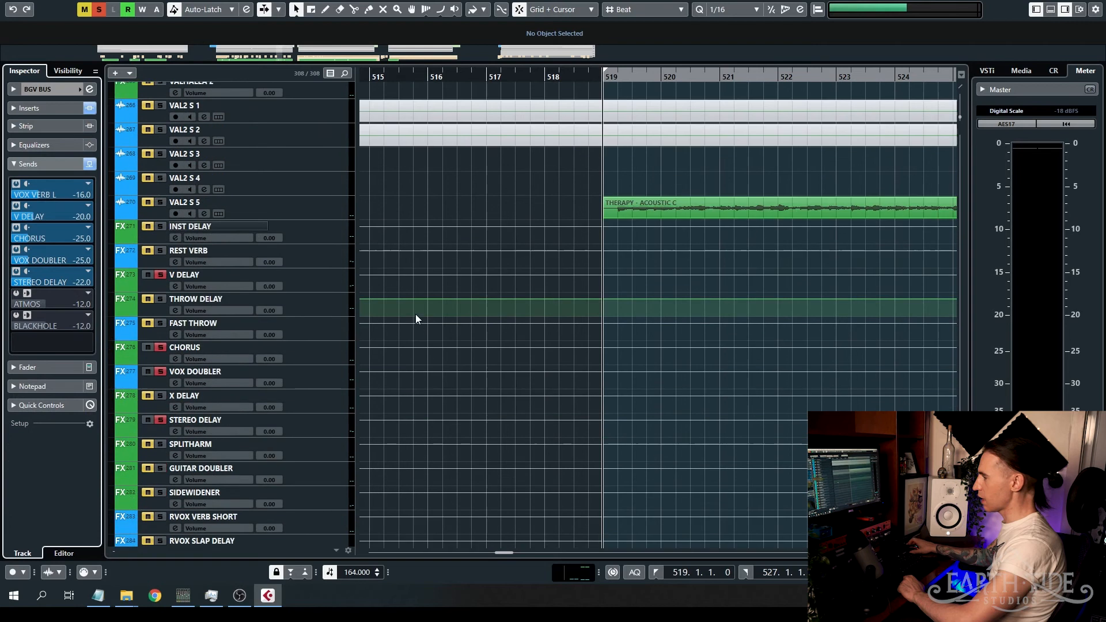
left_click(325, 431)
left_click(23, 108)
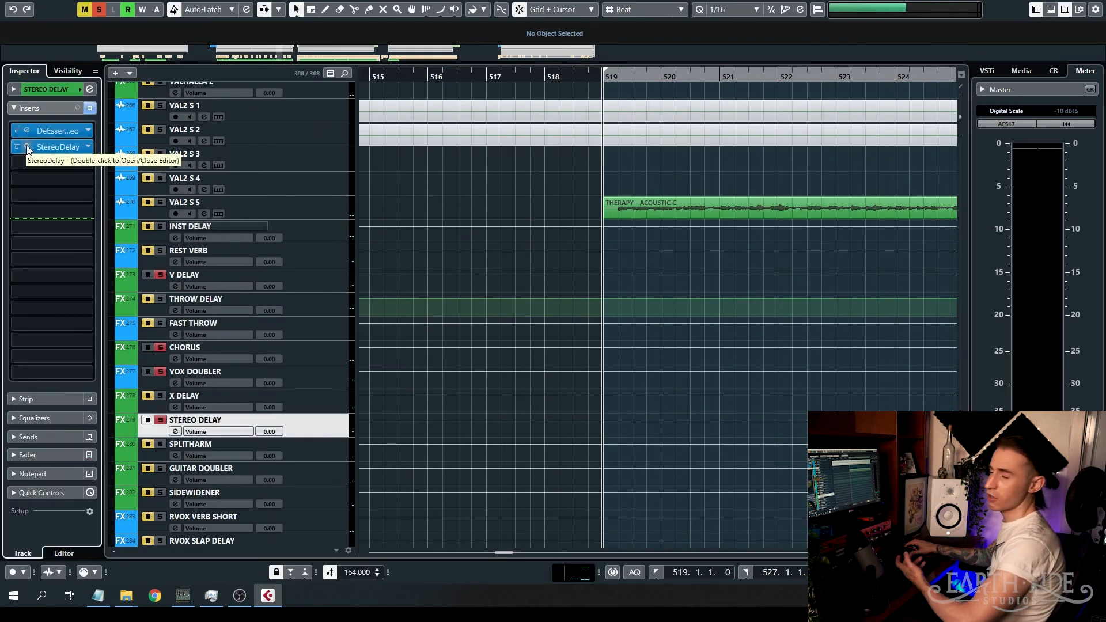
left_click(27, 131)
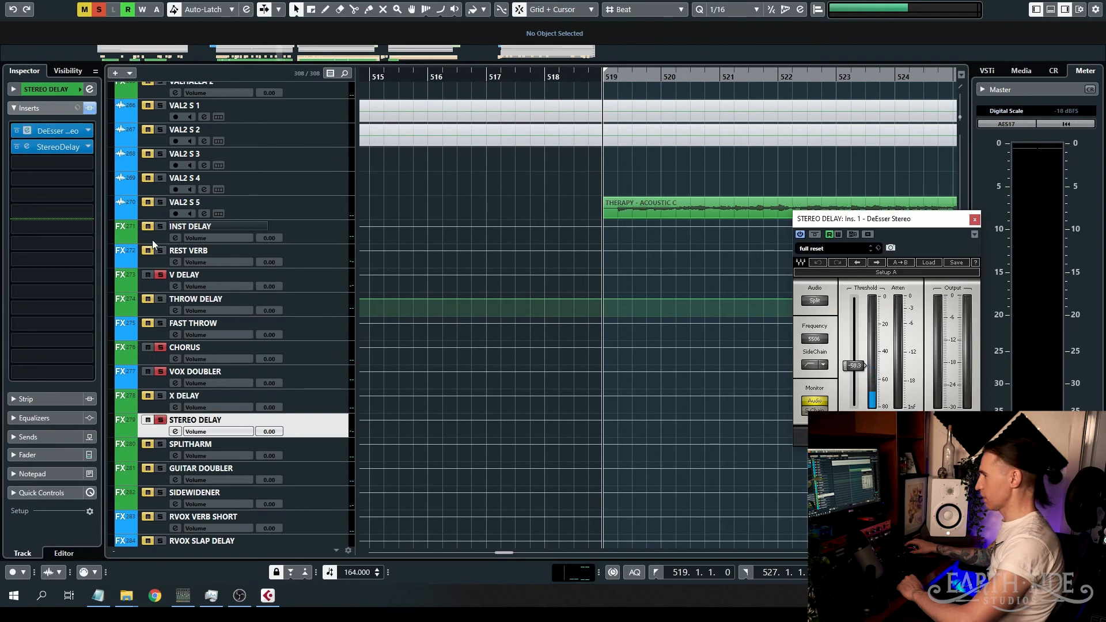
left_click(976, 220)
left_click(28, 147)
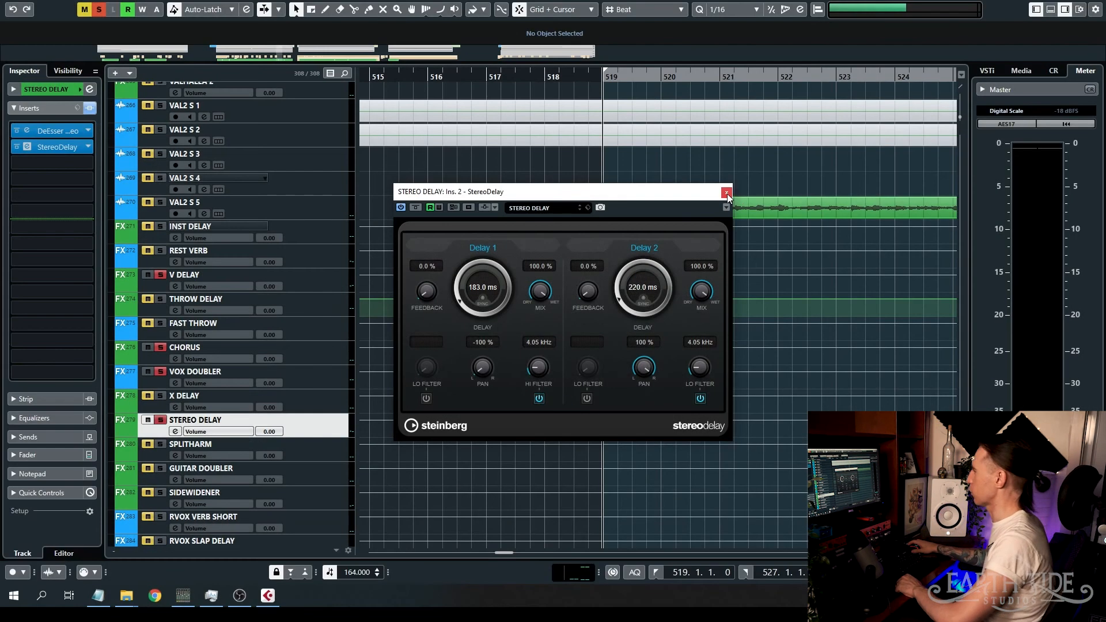
left_click(727, 193)
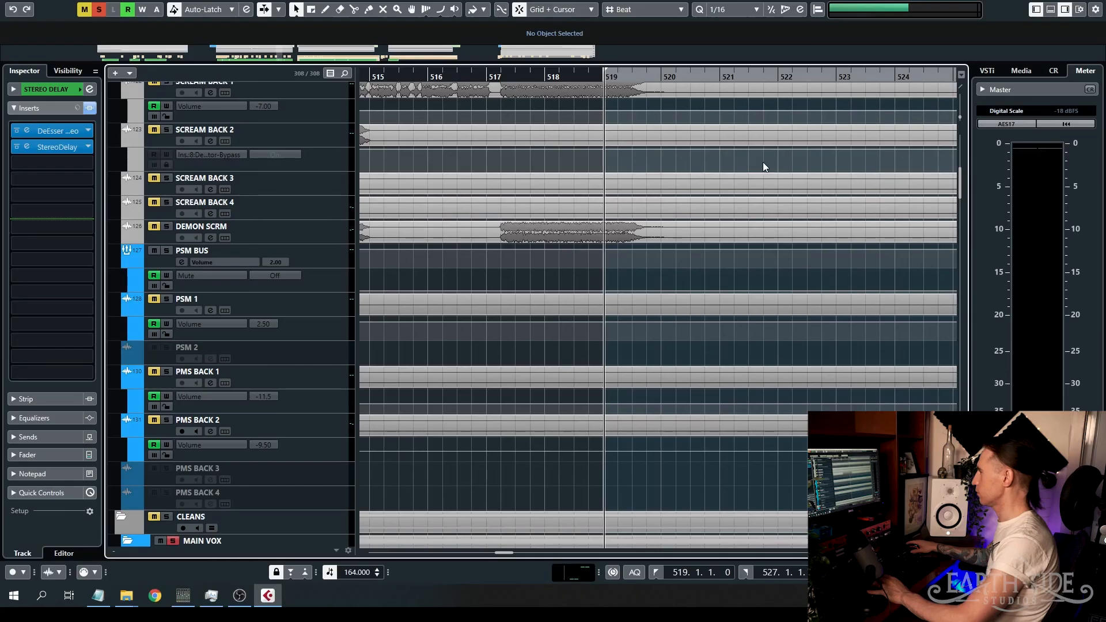
- Play the soloed clean and harmony vocals from bar 519 without the background vocal layers, then stop playback
scroll(762, 164, "down", 5)
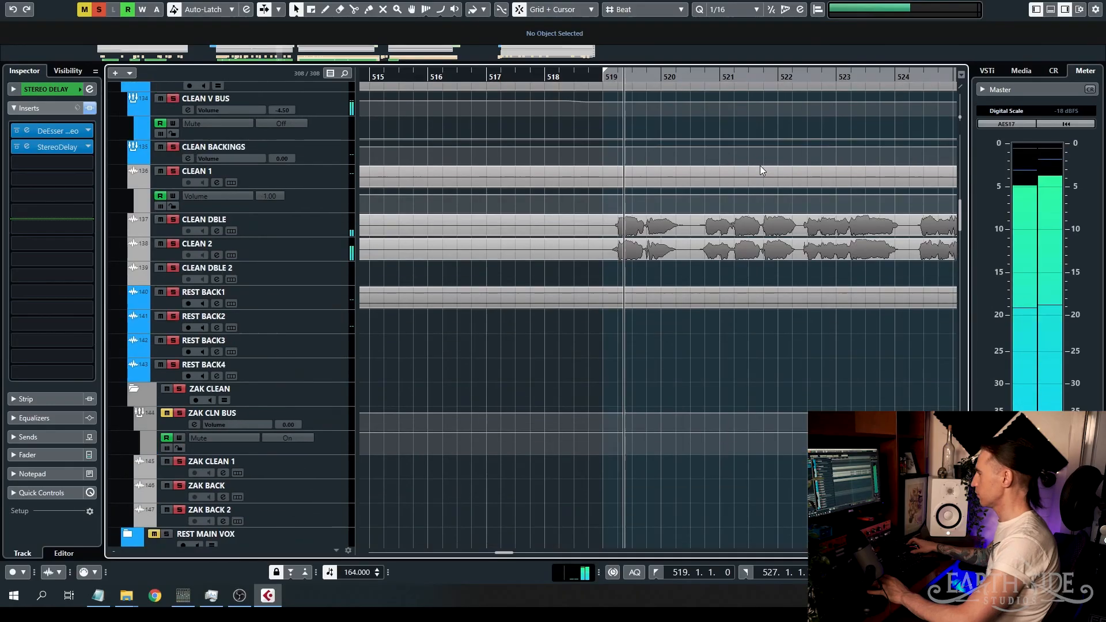
key("f")
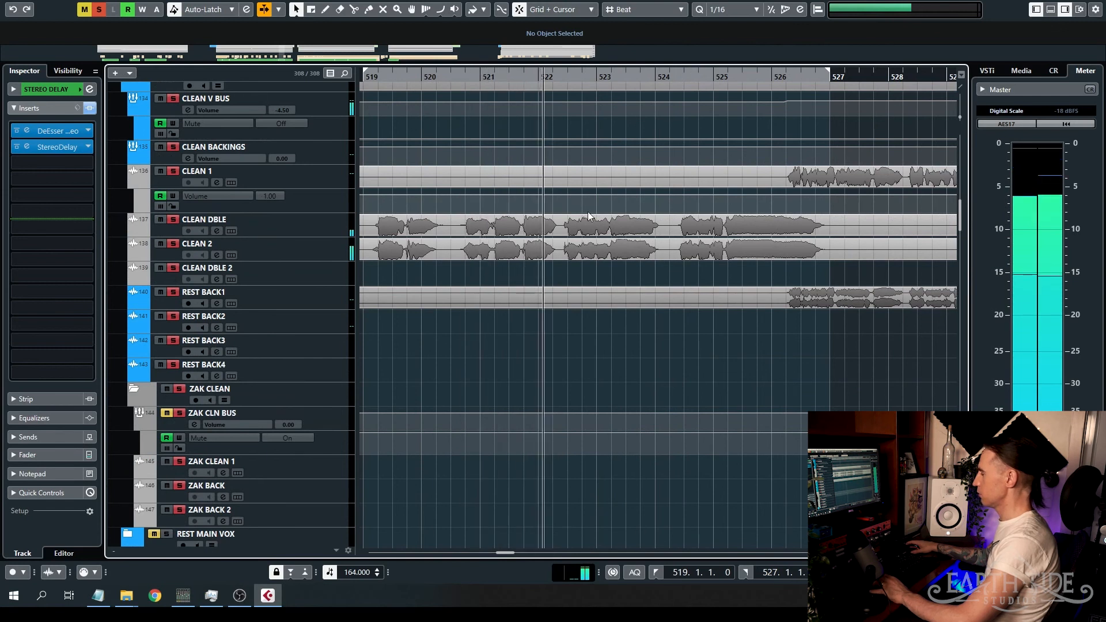
scroll(589, 217, "down", 3, "ctrl")
scroll(648, 237, "down", 6)
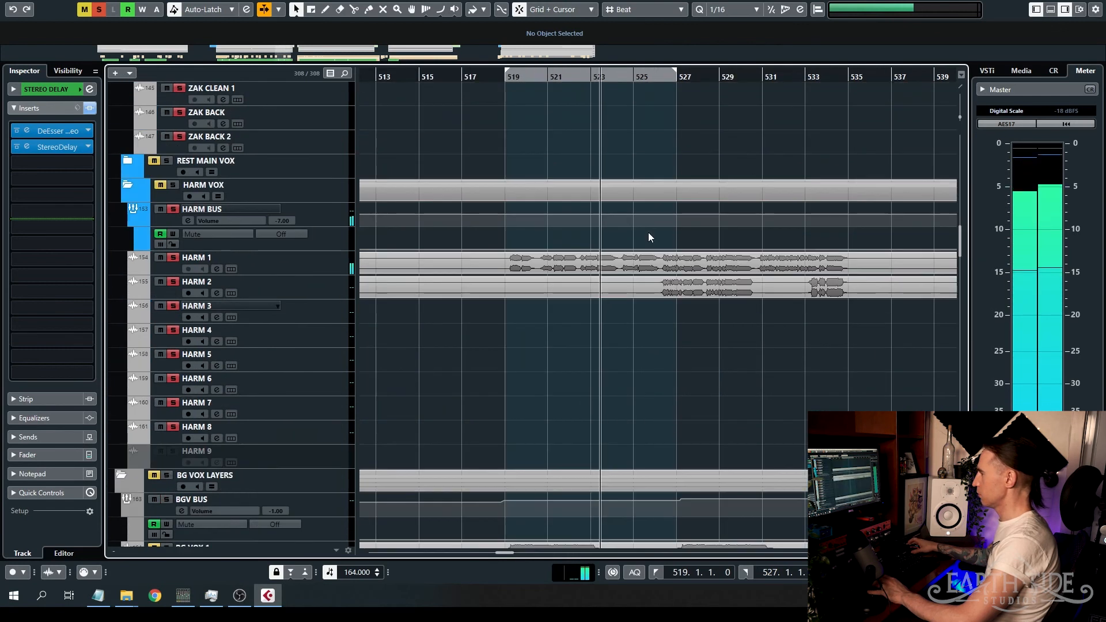
scroll(652, 232, "down", 6)
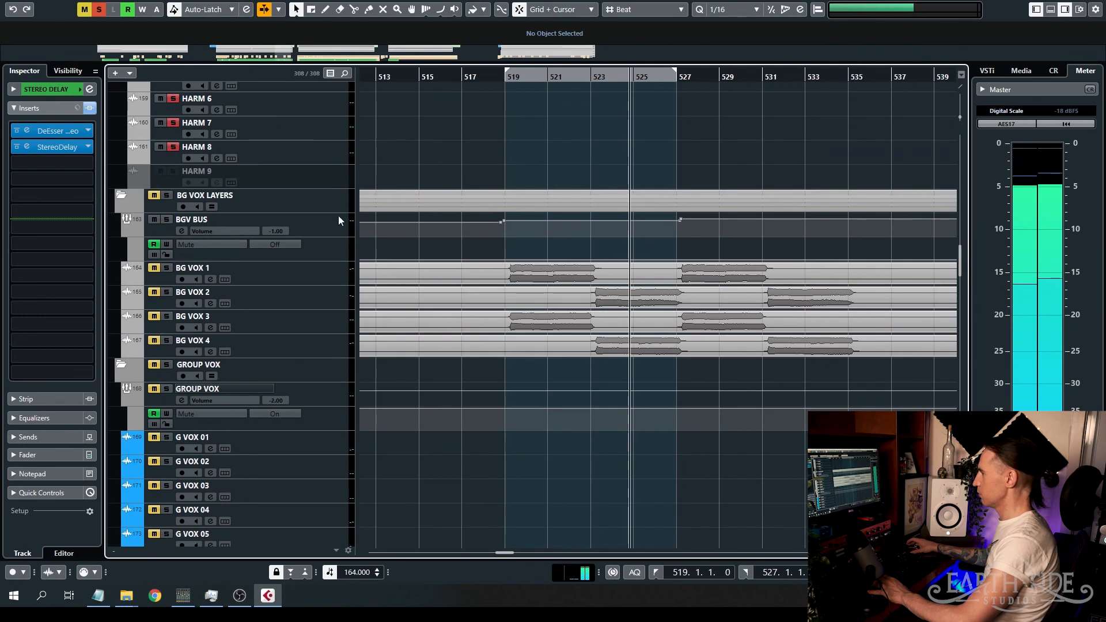
scroll(783, 250, "up", 6)
scroll(634, 217, "right", 3)
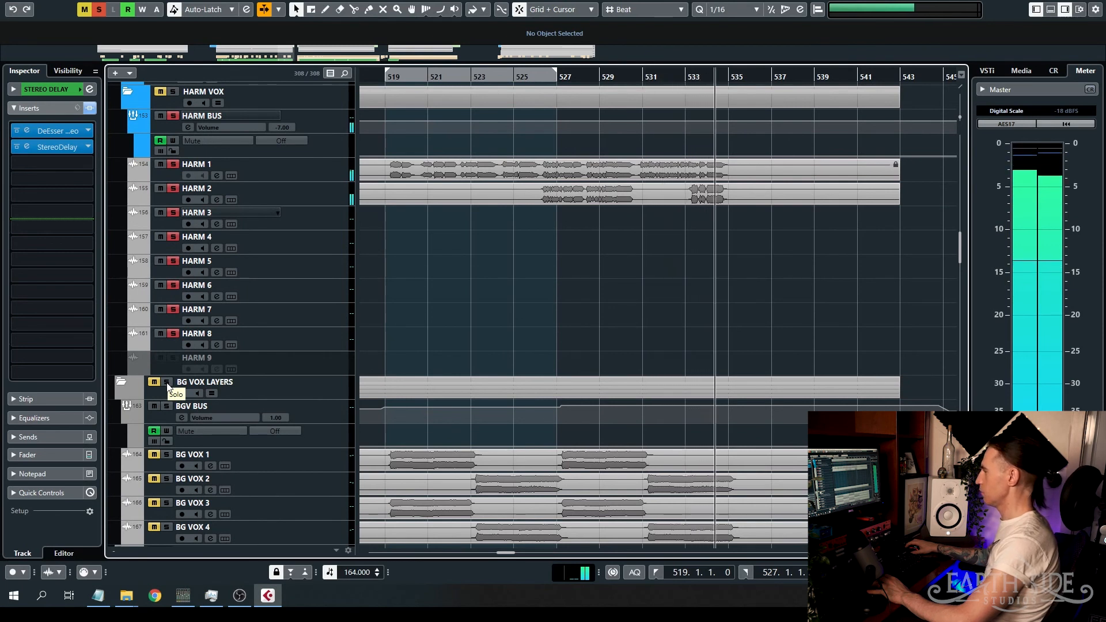
key("space")
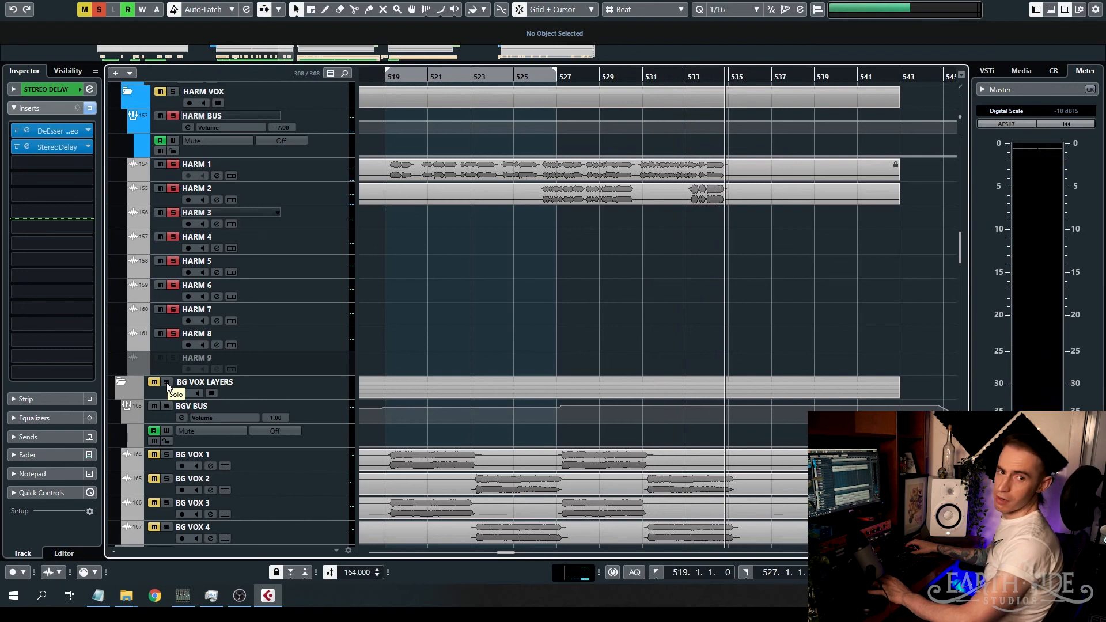
- Solo the BG VOX LAYERS folder and play from bar 519 to hear the layers together with the other vocals
left_click(167, 383)
key("space")
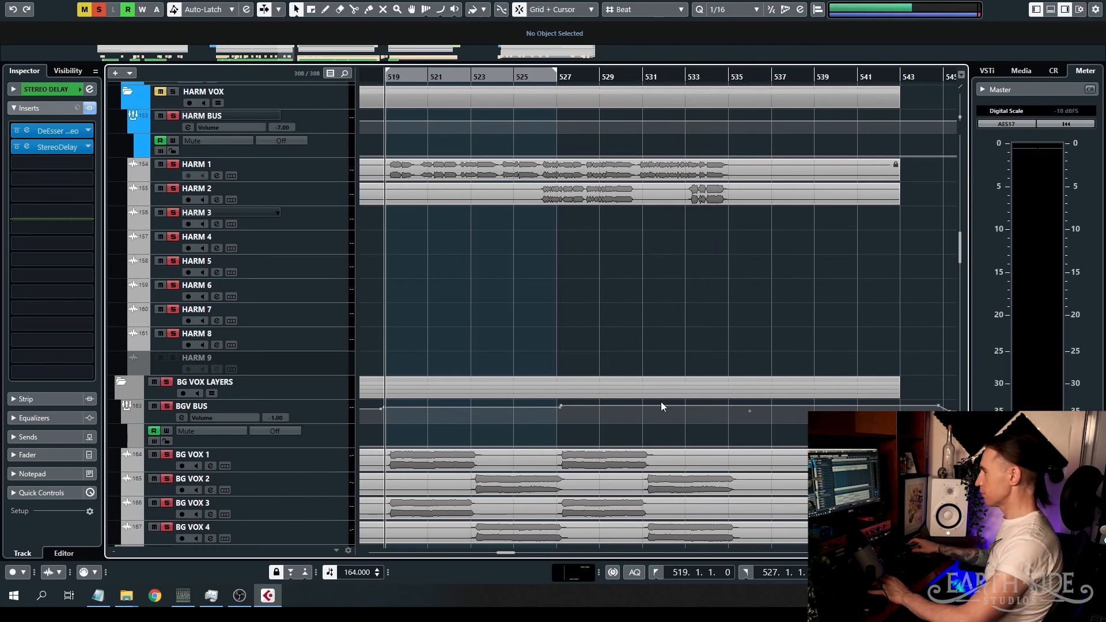
scroll(679, 375, "up", 5)
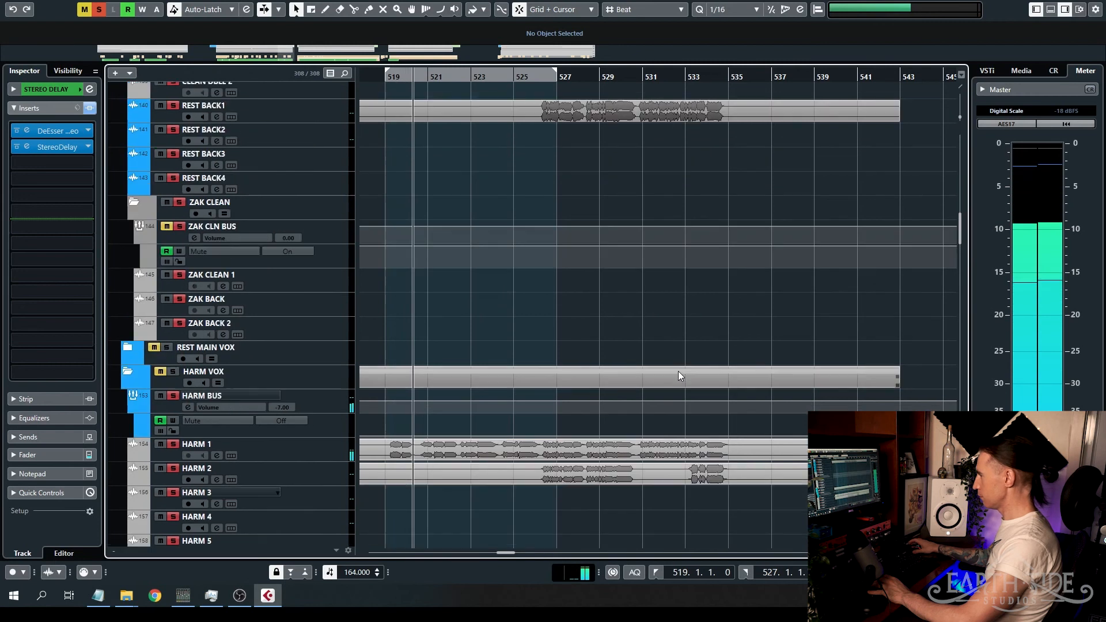
scroll(678, 372, "up", 12)
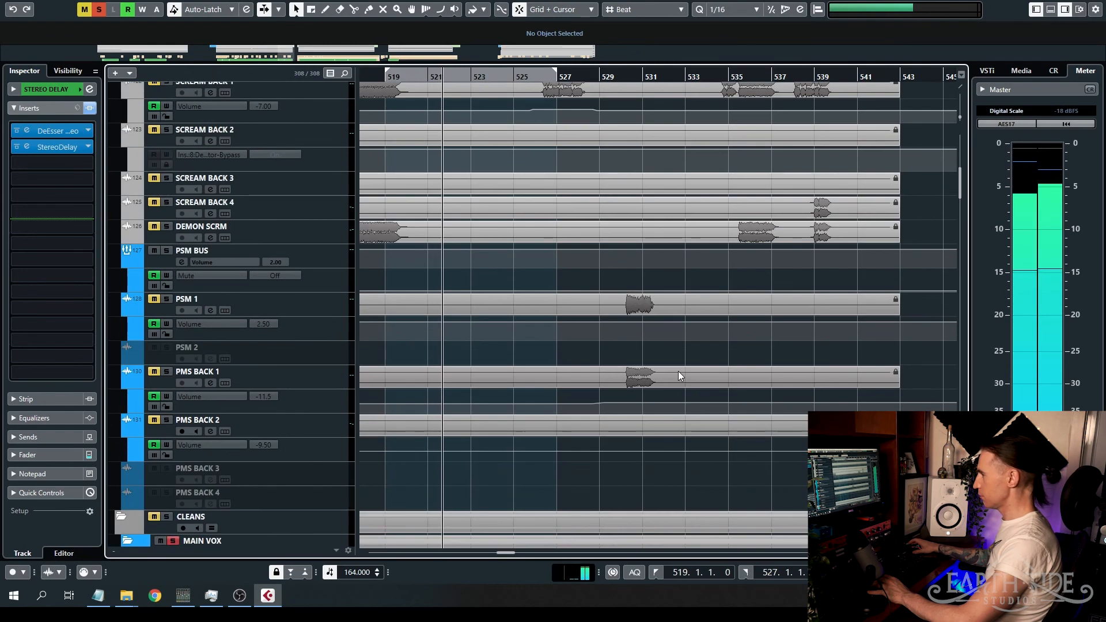
scroll(679, 371, "up", 3)
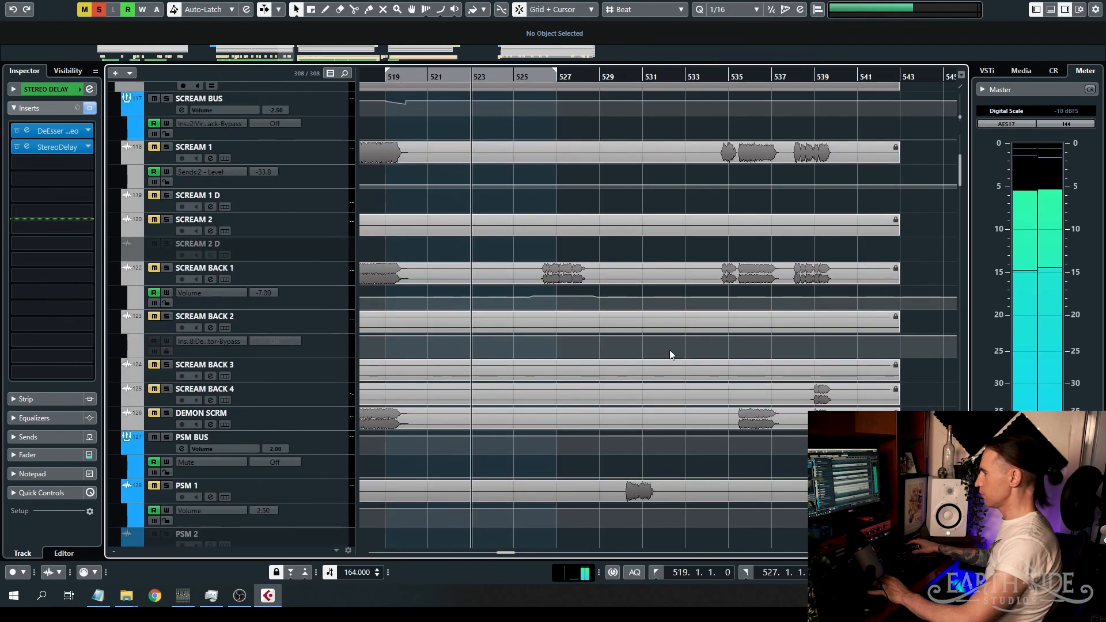
scroll(453, 255, "up", 3)
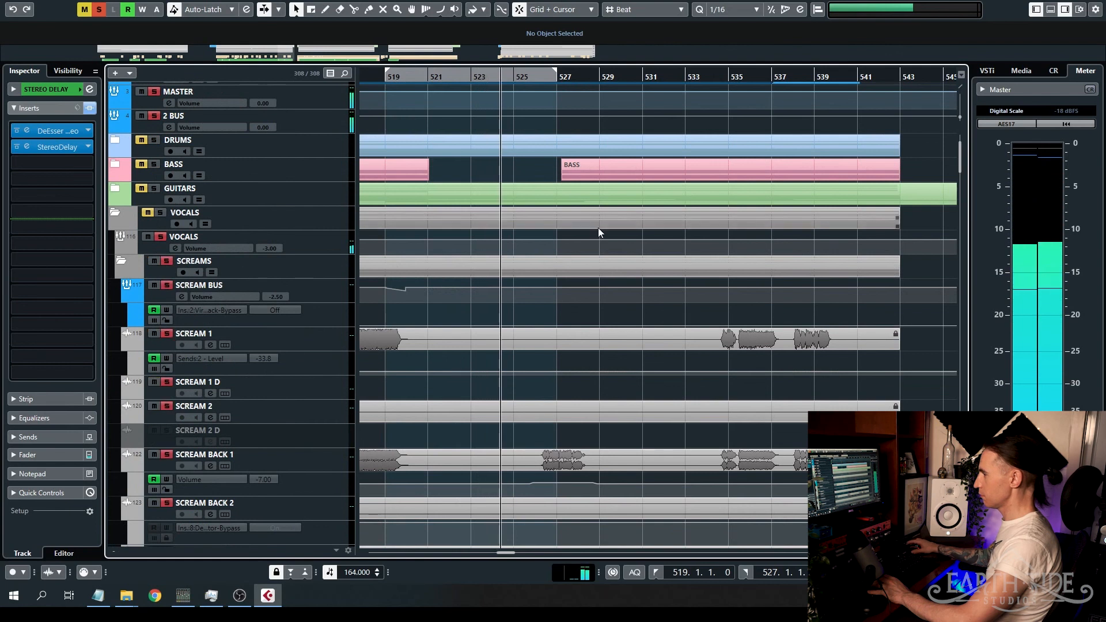
scroll(598, 227, "down", 4)
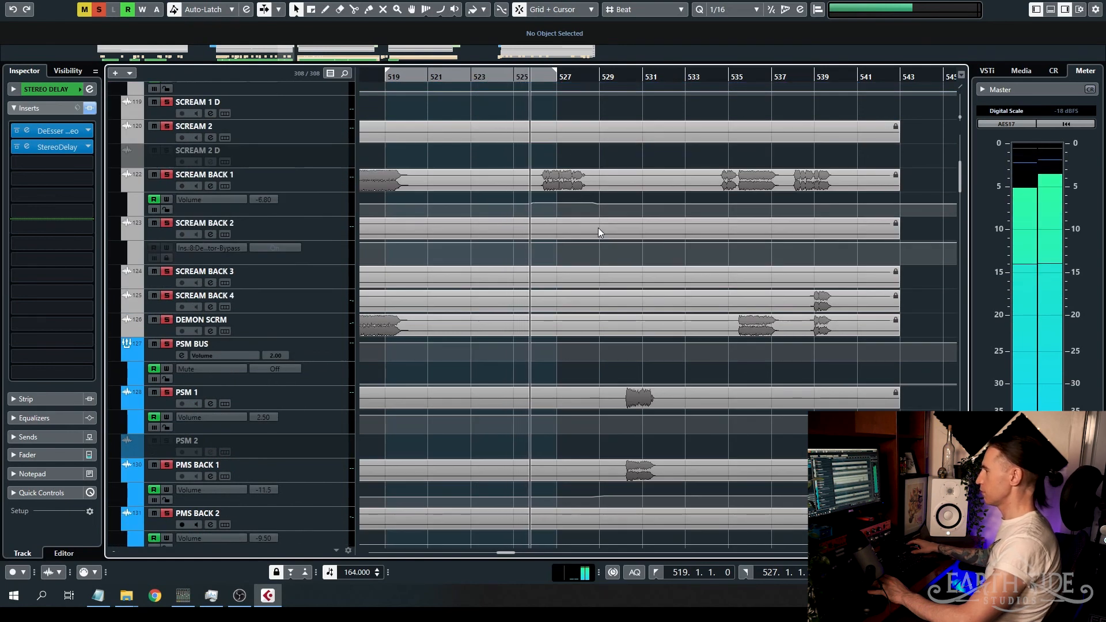
scroll(598, 227, "down", 6)
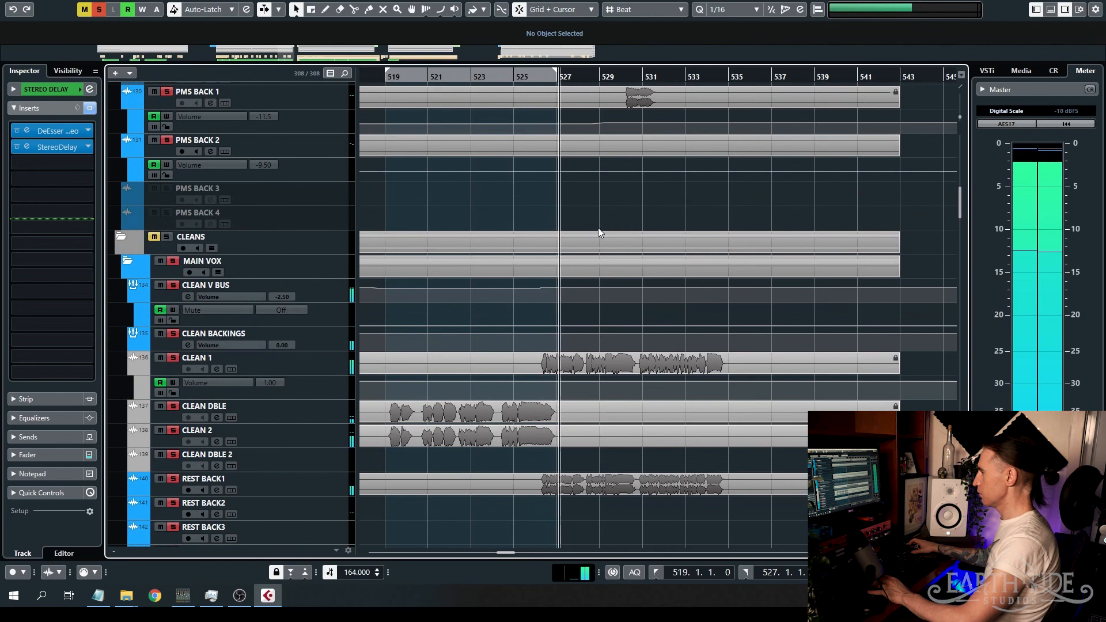
scroll(599, 230, "down", 8)
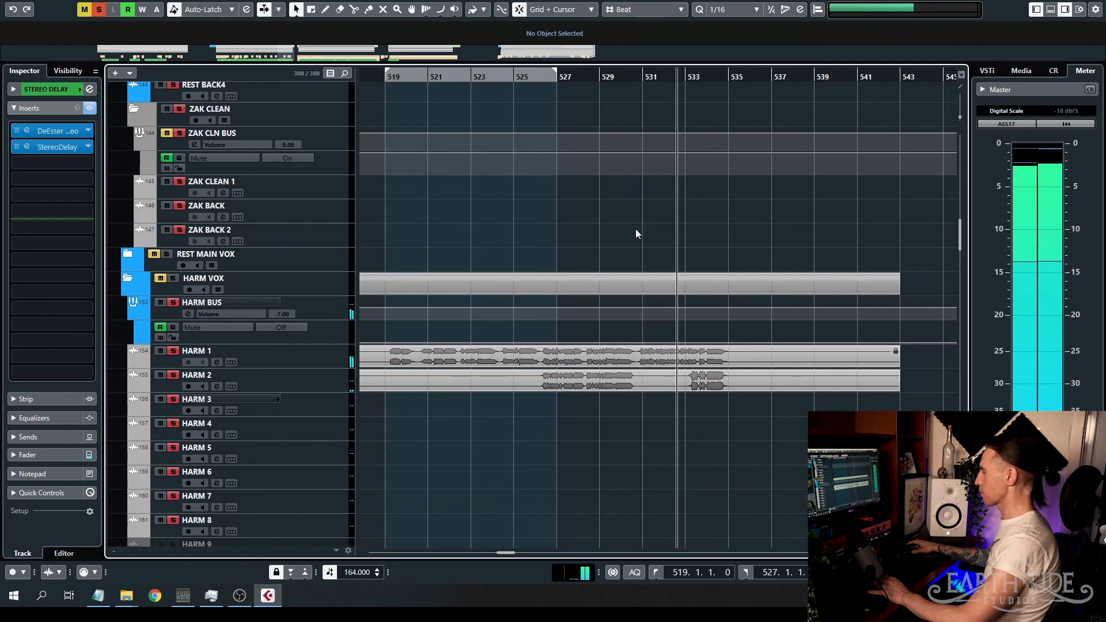
scroll(615, 173, "down", 6)
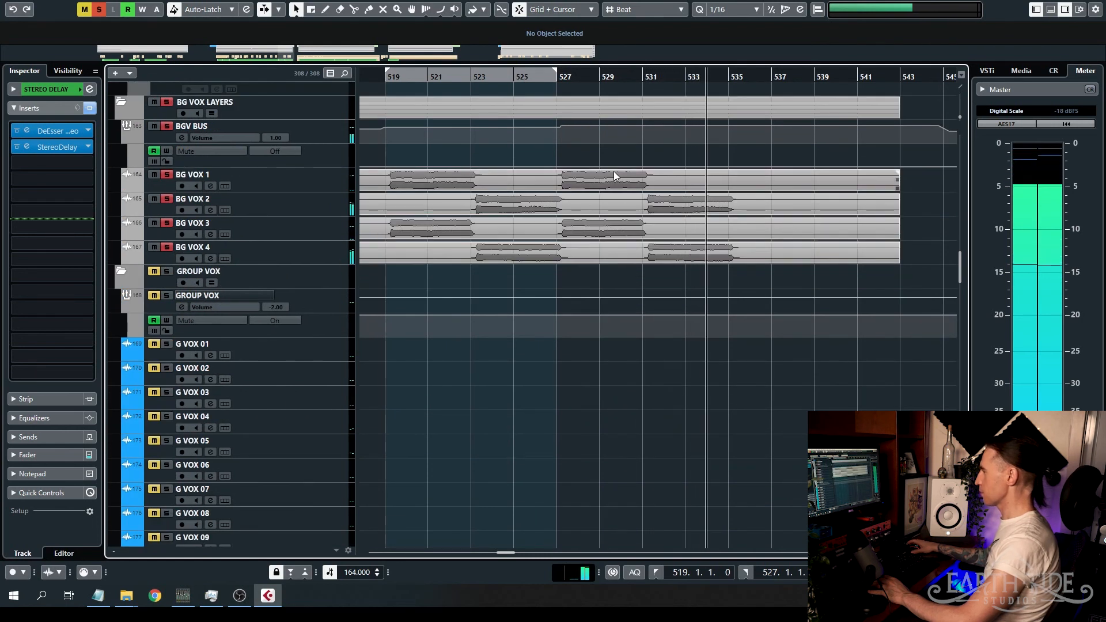